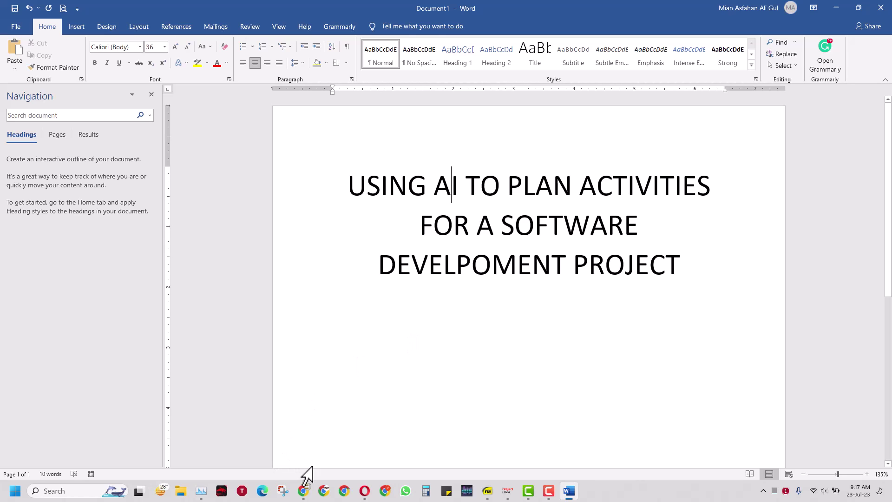
Step: Switch from the Word title document to the Chrome window holding ChatGPT
left_click(304, 490)
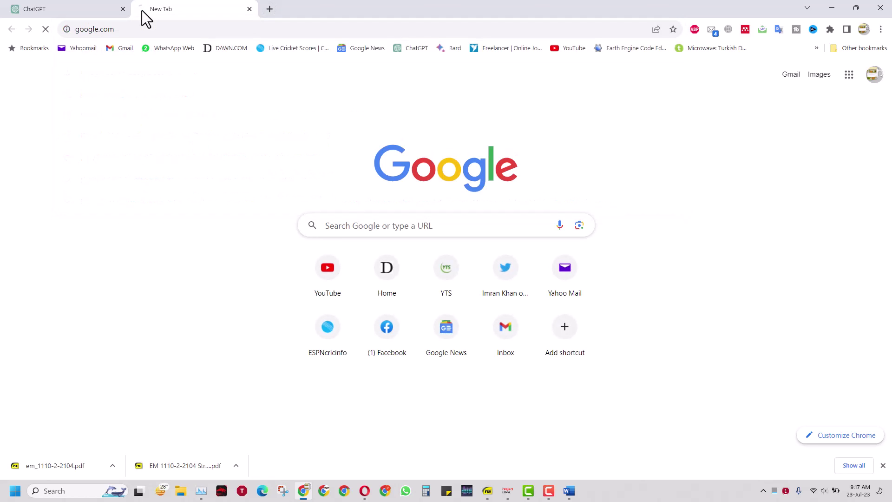
Step: Search Google for 'chatgpt' and open the ChatGPT result in a new tab
type("chatgpt")
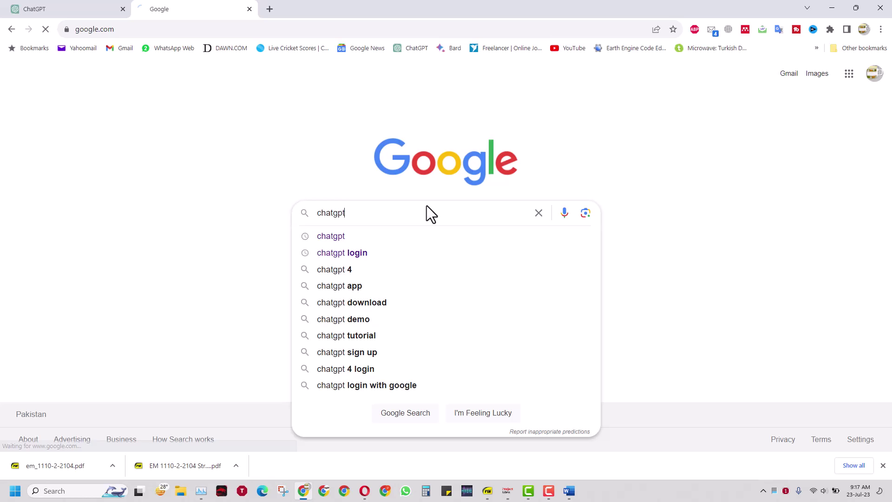
key("Return")
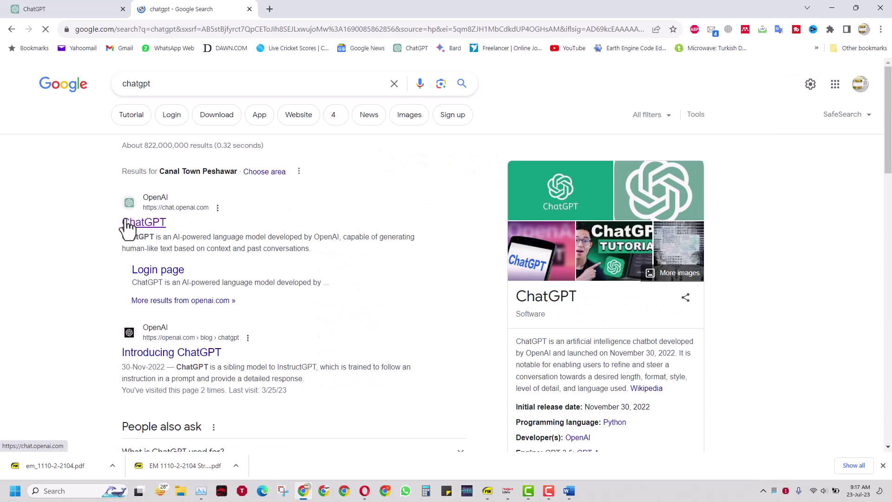
right_click(150, 225)
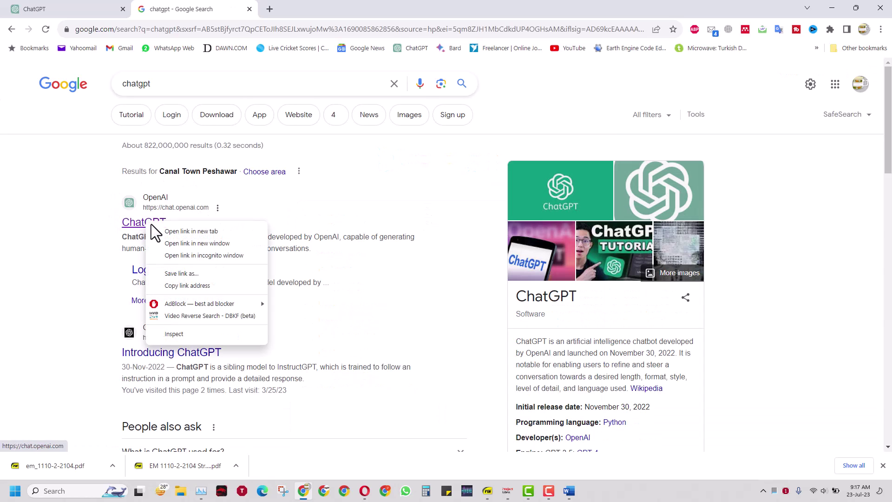
left_click(157, 230)
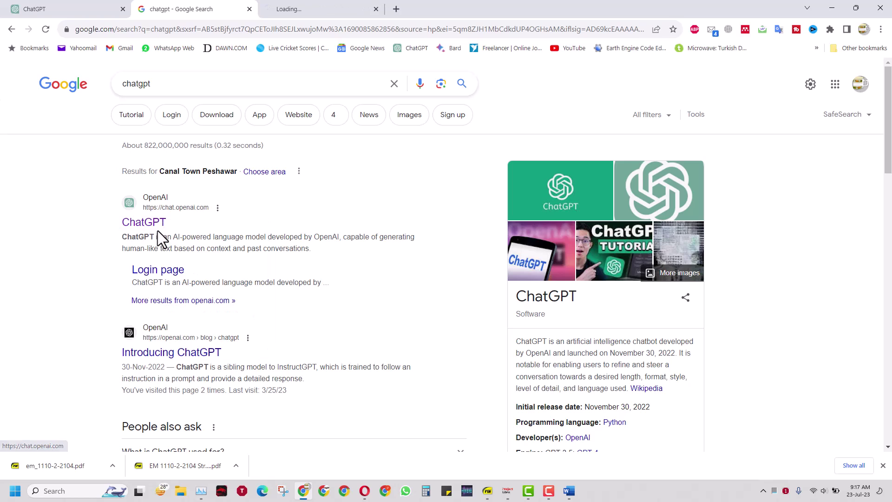
left_click(287, 7)
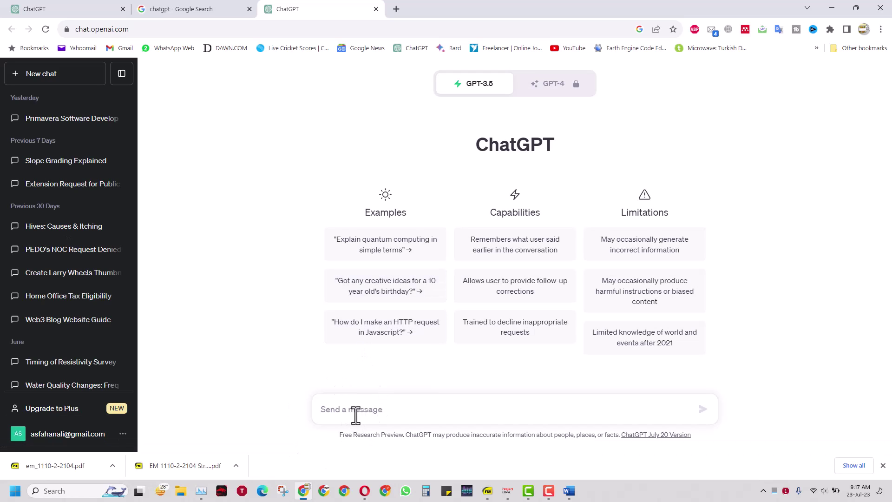
Step: Type a prompt asking for activities in a typical software development for a primavera project
type("Please provide")
key("BackSpace")
key("BackSpace")
key("BackSpace")
key("BackSpace")
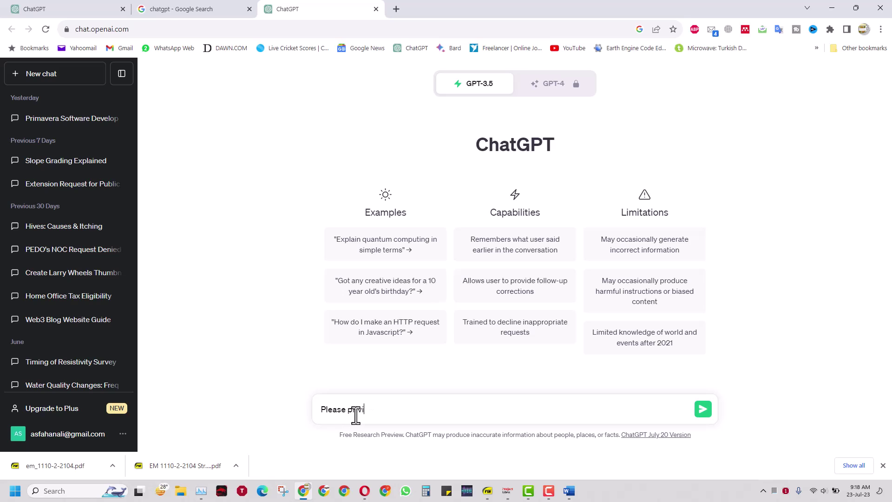
key("BackSpace")
key("BackSpace")
type("ovide me the activities that ca")
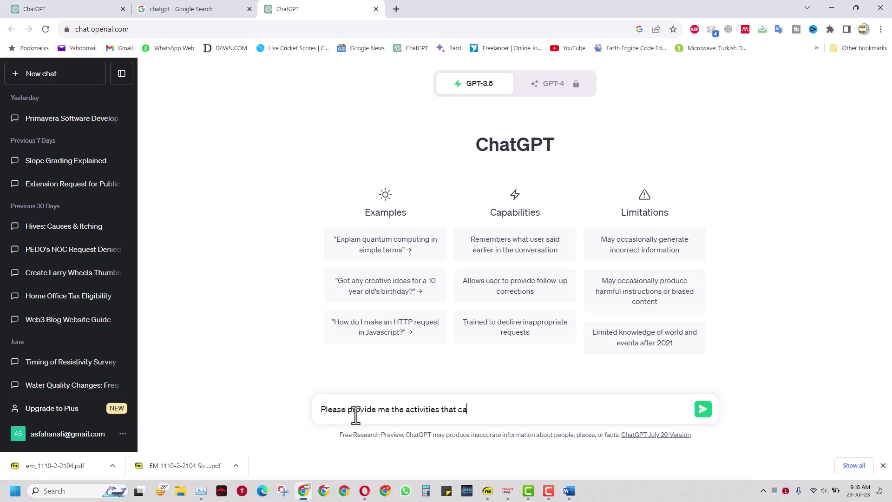
type("n be used in softwar")
type("e dev")
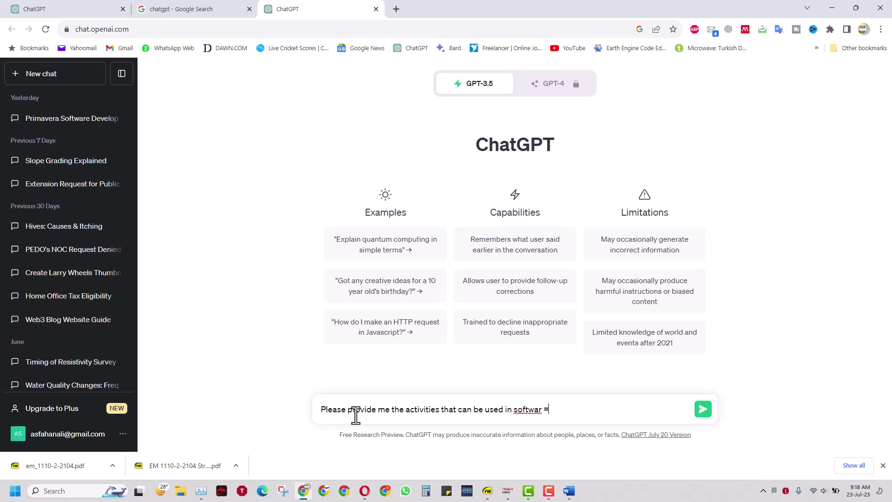
type("elopment for a prima")
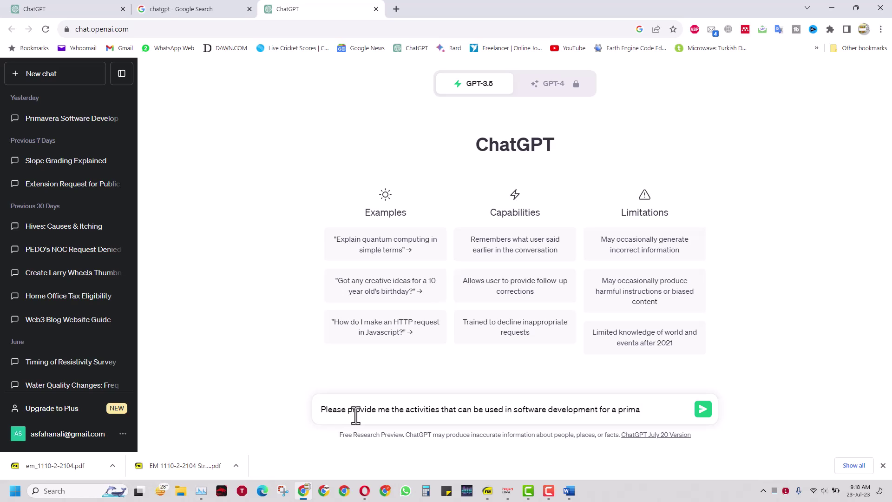
type("vera project")
left_click(515, 411)
type("a typical")
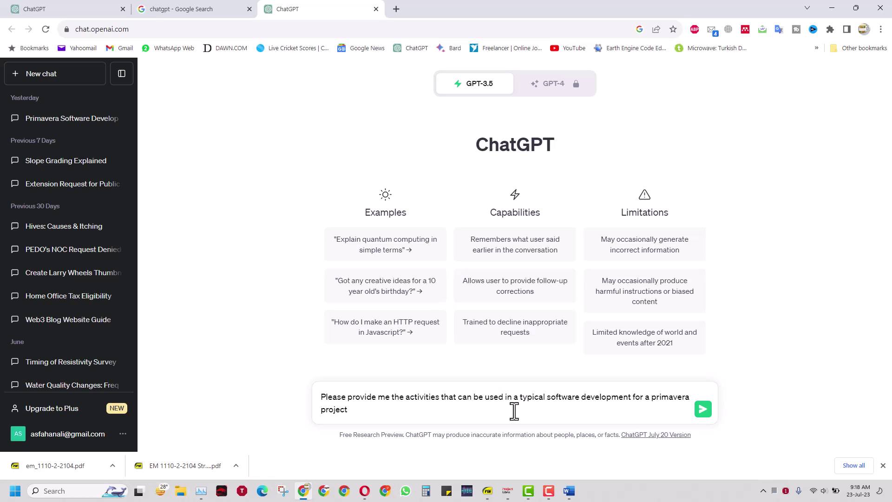
left_click_drag(652, 398, 700, 403)
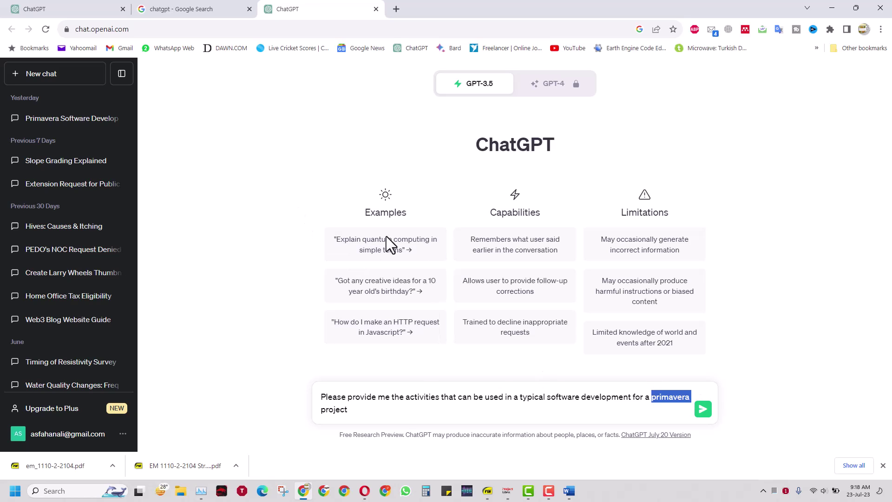
Step: Send the prompt, then read the earlier Primavera Software Development chat's nine phases with durations
left_click(703, 409)
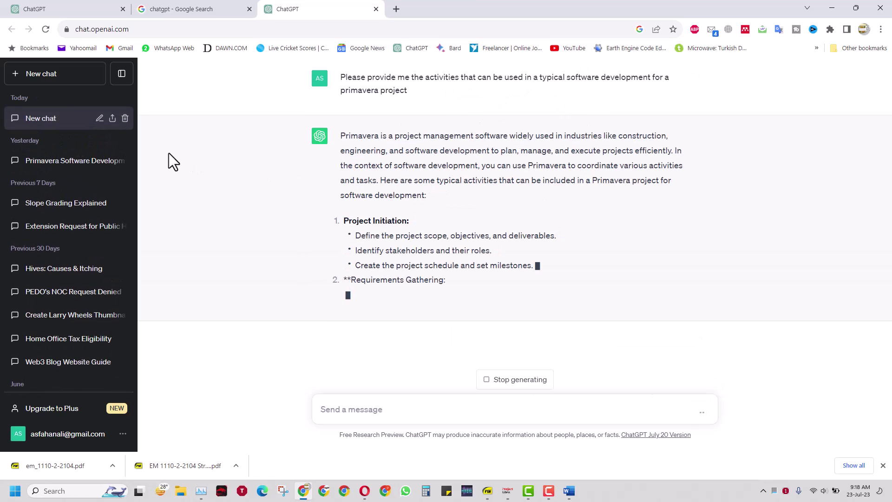
left_click(69, 168)
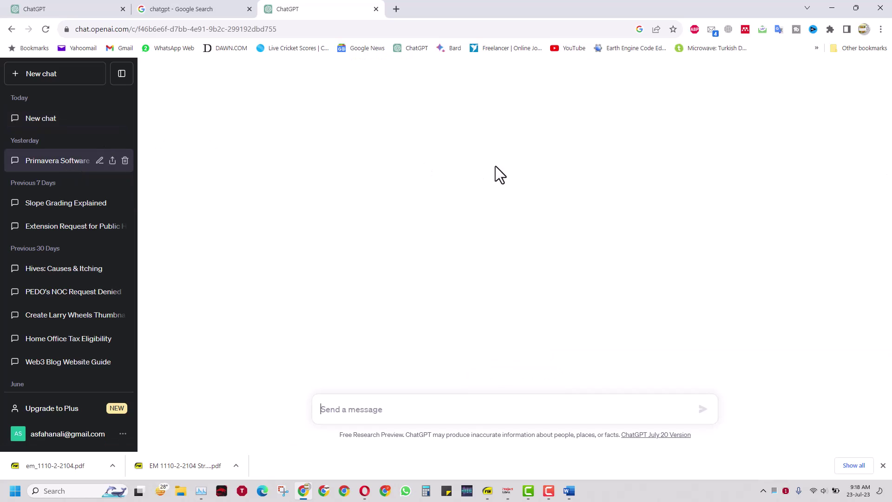
scroll(587, 172, "up", 20)
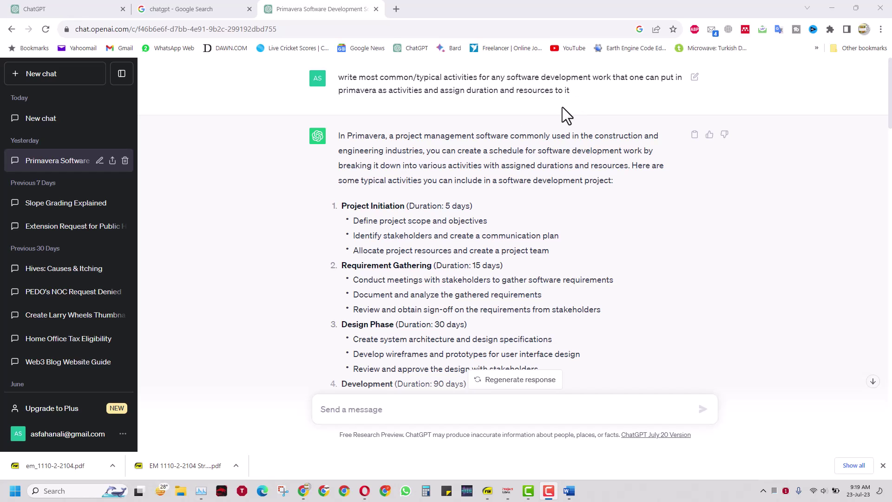
scroll(426, 171, "down", 1)
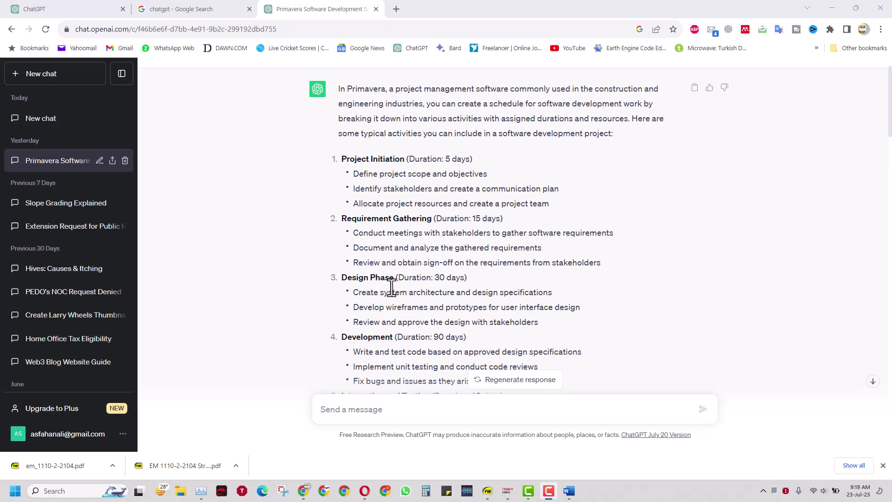
scroll(390, 286, "down", 2)
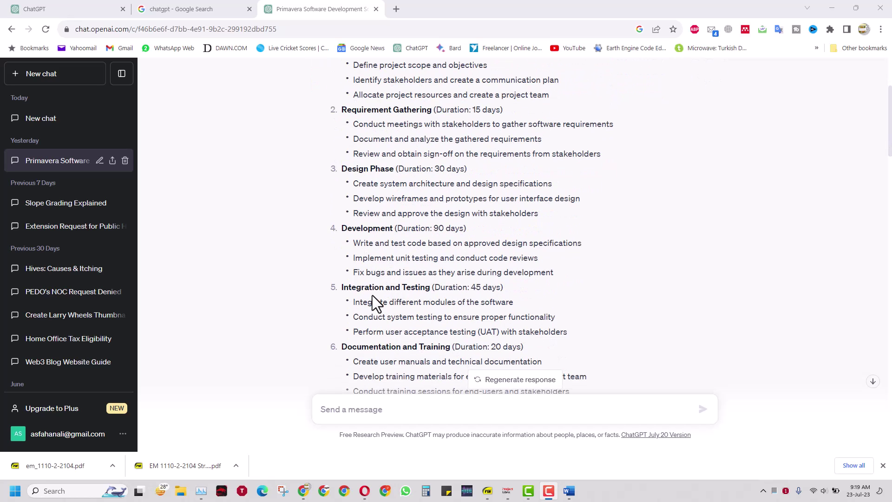
scroll(373, 346, "down", 2)
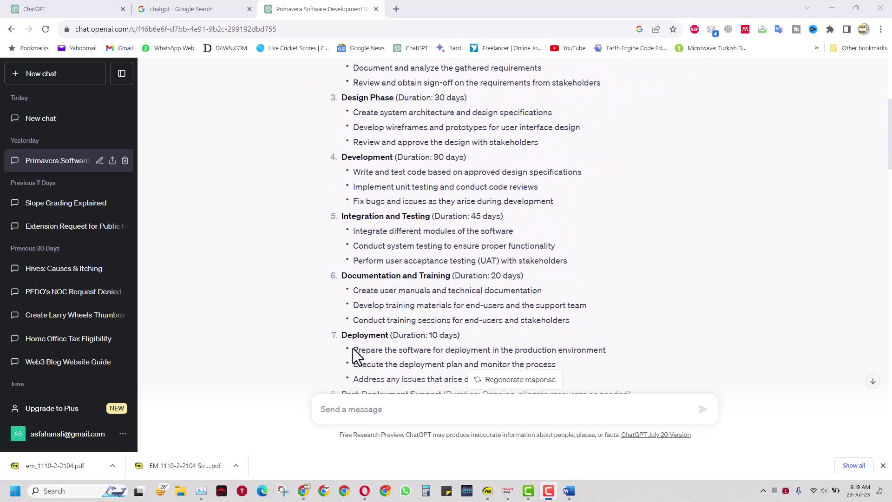
scroll(353, 347, "down", 3)
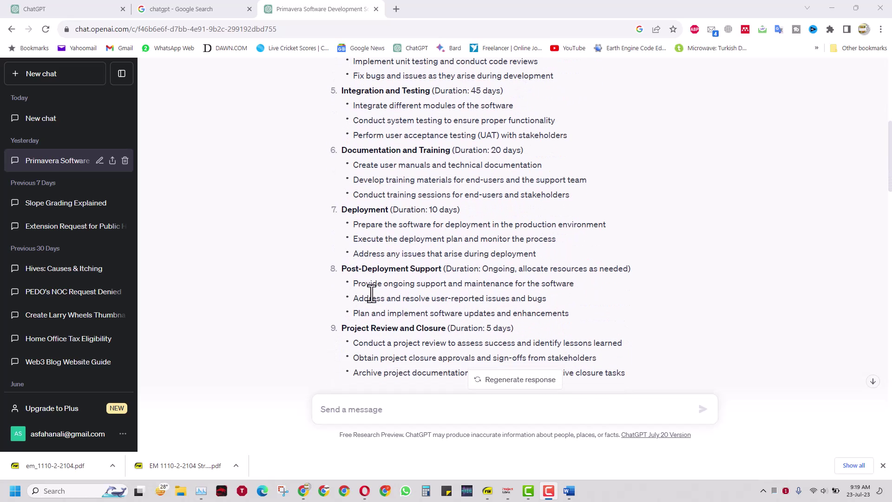
scroll(367, 339, "down", 2)
scroll(418, 256, "up", 6)
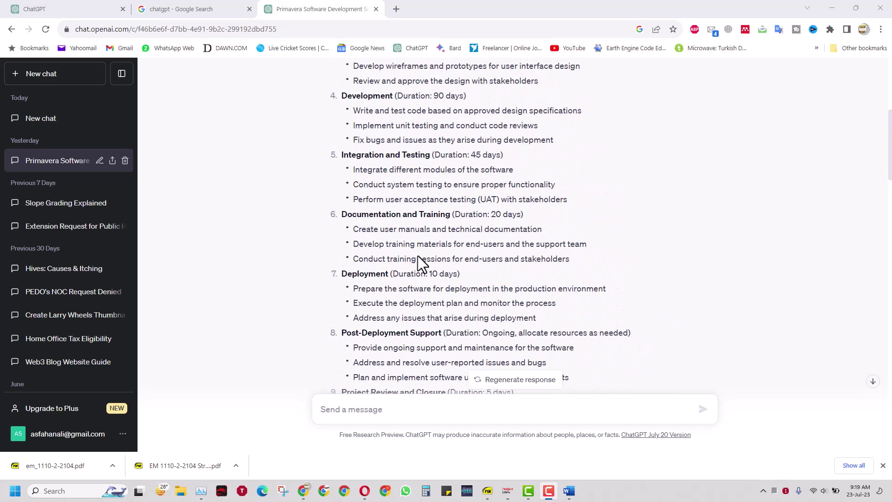
scroll(418, 256, "up", 3)
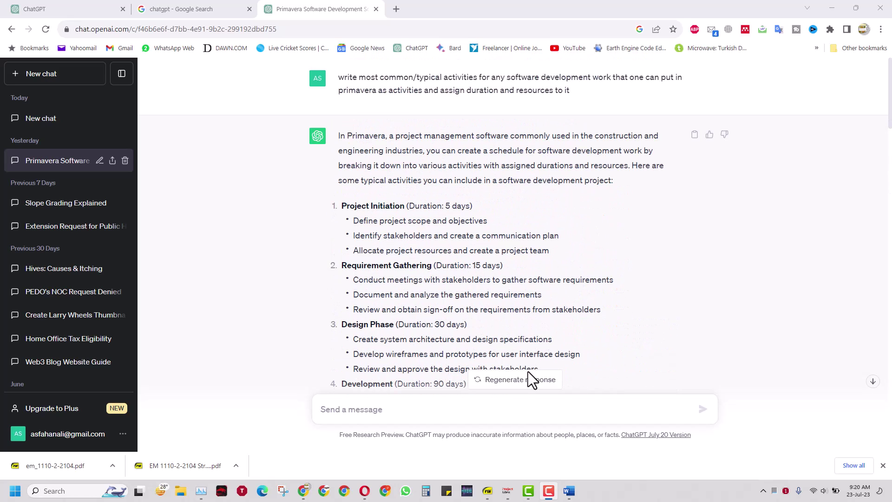
Step: Create a new ProjectLibre project named 'Software Development'
mouse_move(508, 493)
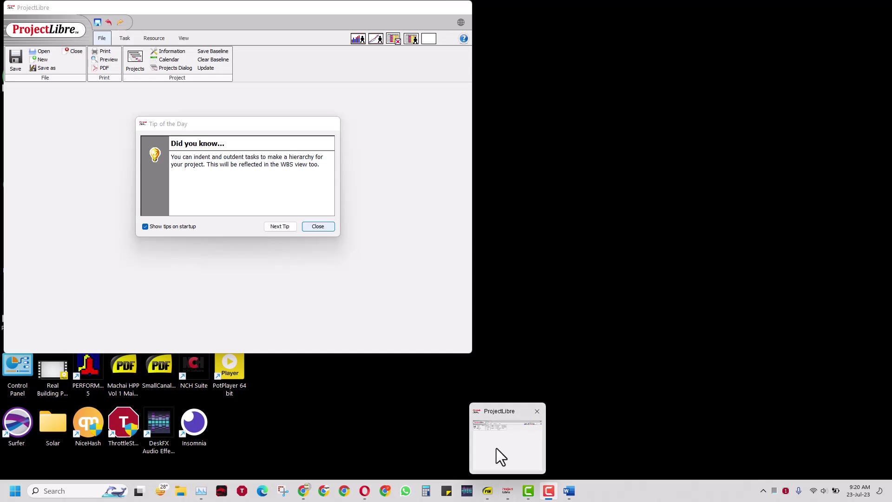
left_click(497, 448)
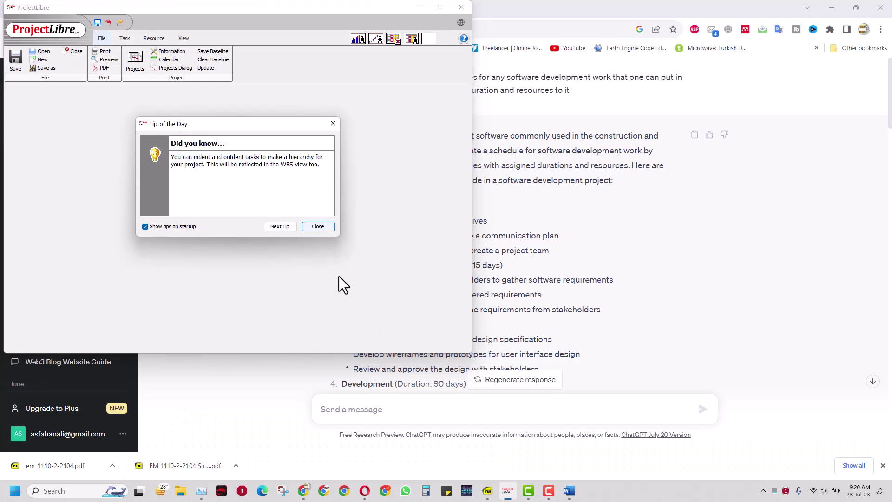
left_click(311, 228)
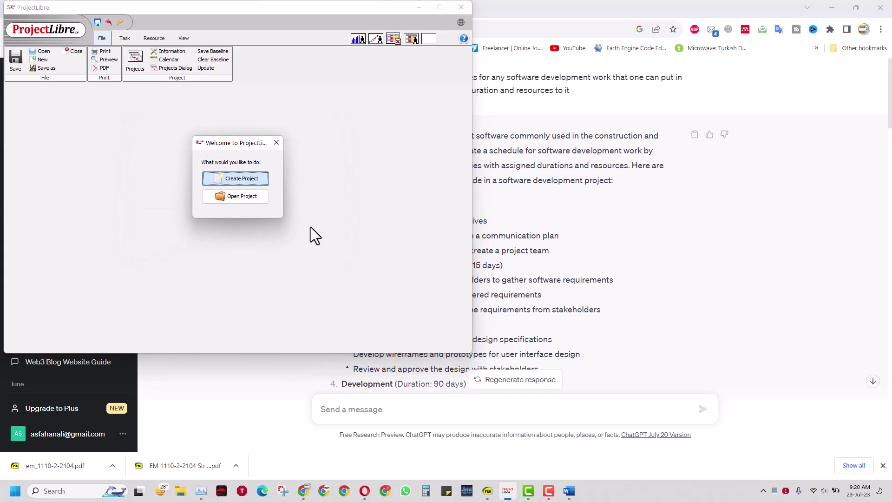
left_click(240, 178)
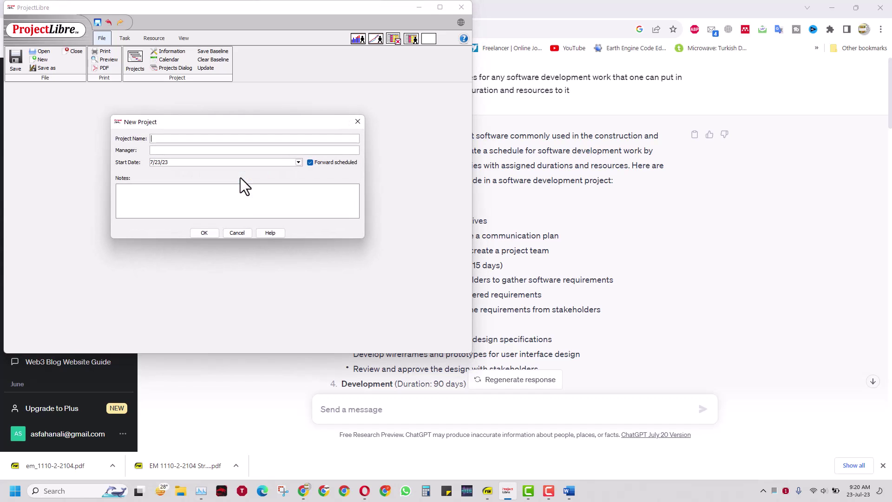
type("Software Development")
left_click(204, 233)
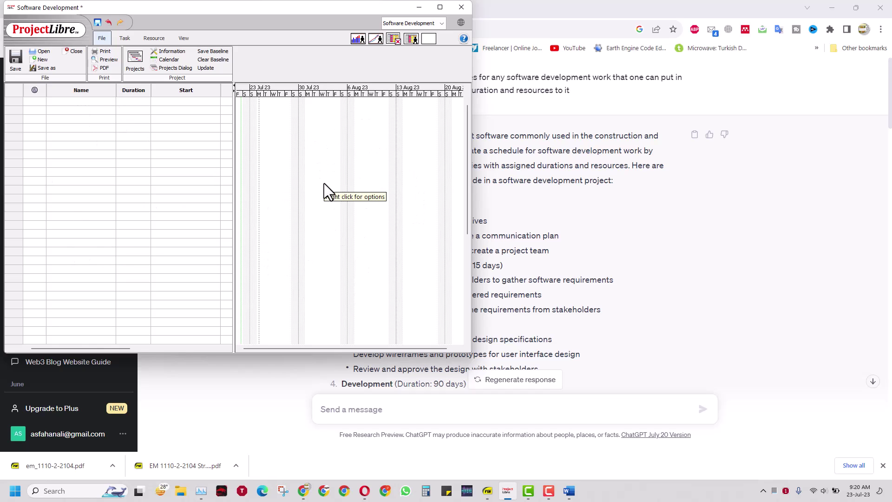
Step: Enter 'Software Development' as the first task and bring ChatGPT back to the front
left_click(66, 104)
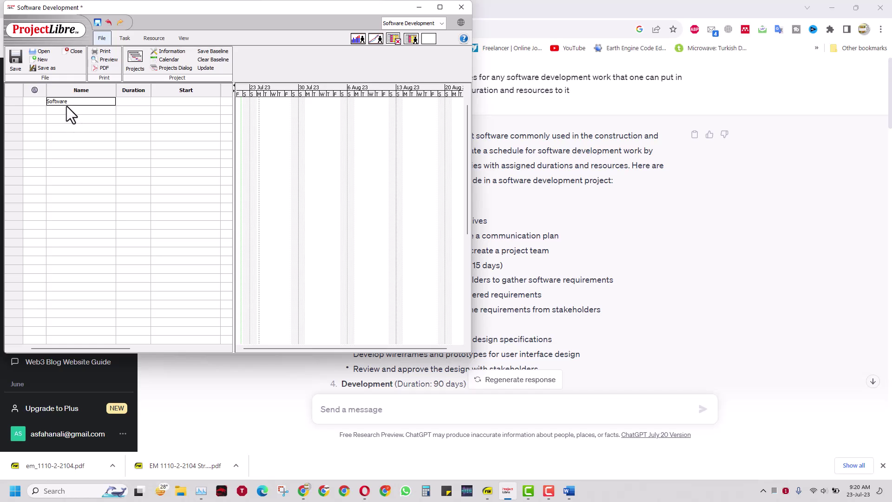
type("her")
key("Return")
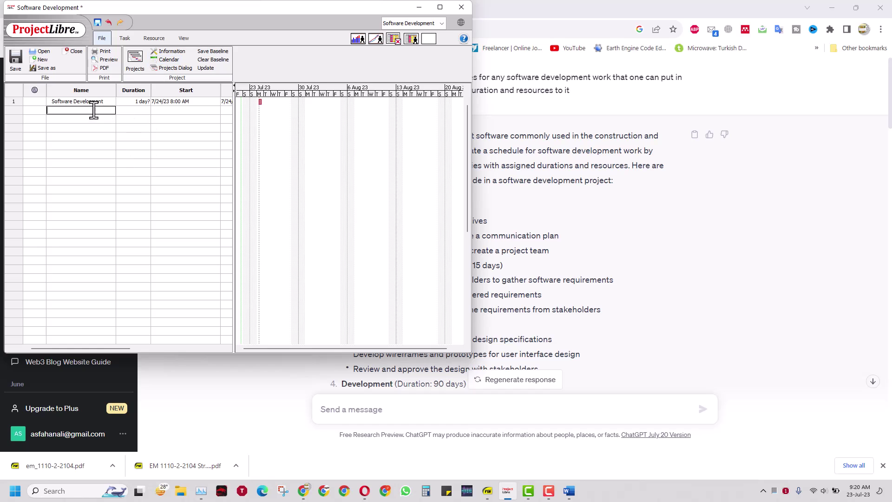
left_click(599, 123)
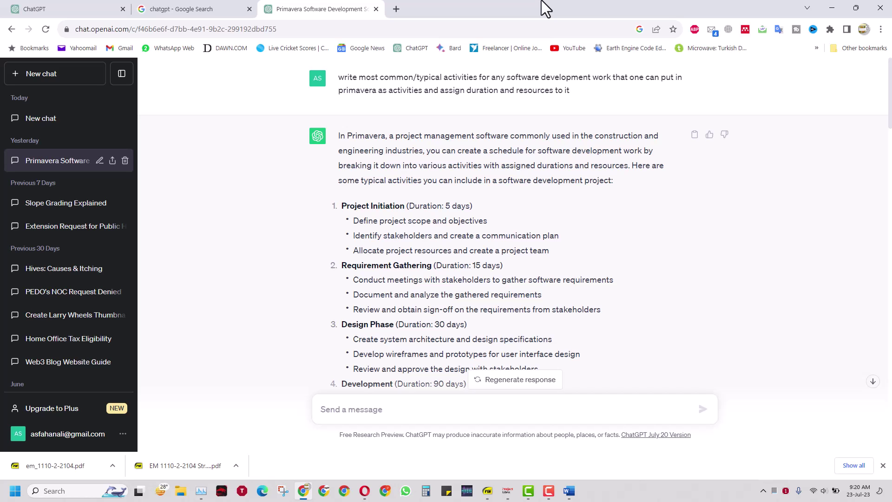
Step: Minimize Word and snap the ChatGPT browser to the right half of the screen
key("super+Right")
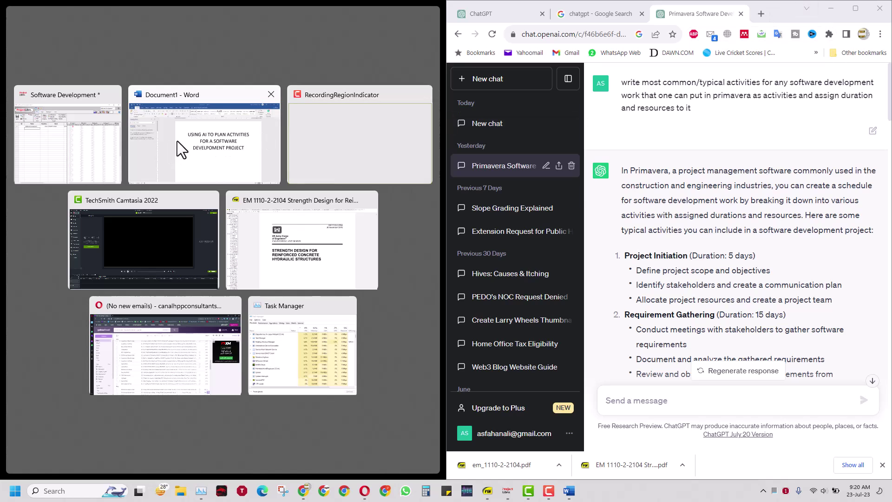
double_click(774, 10)
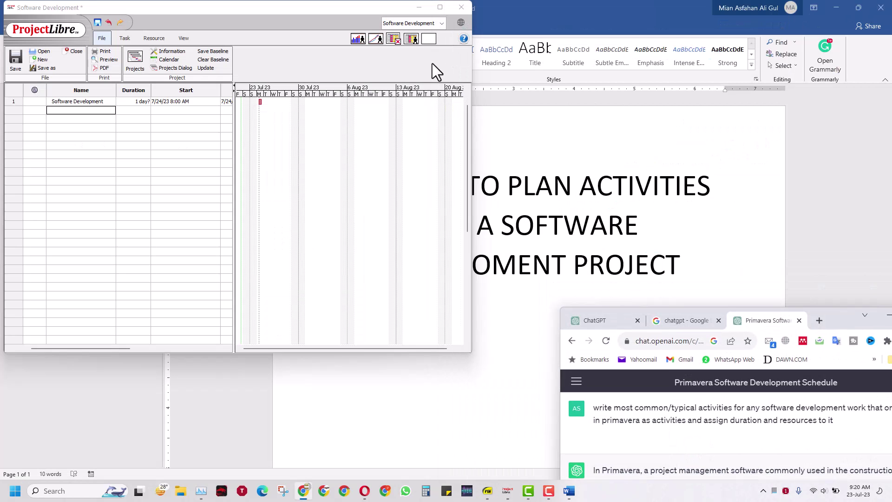
left_click(572, 183)
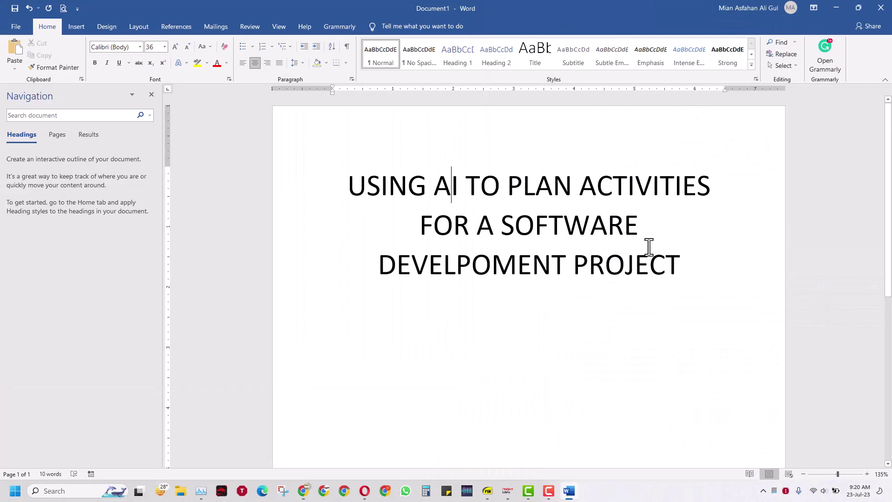
left_click(836, 8)
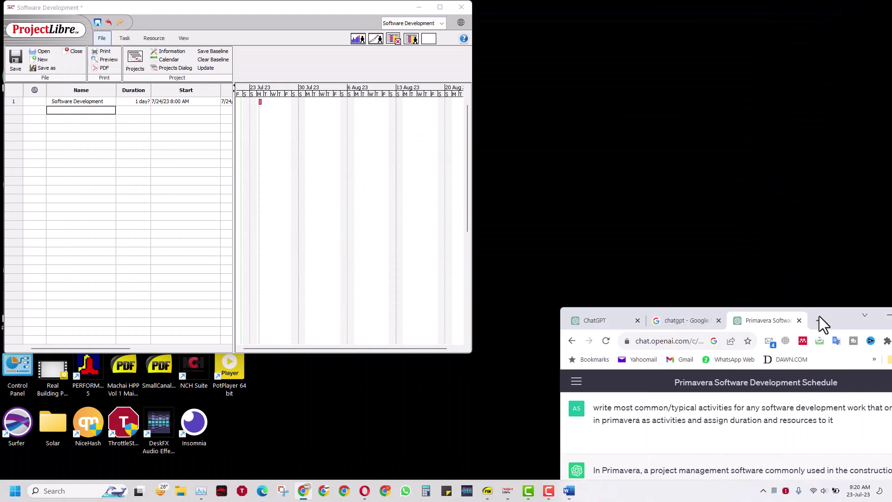
double_click(838, 317)
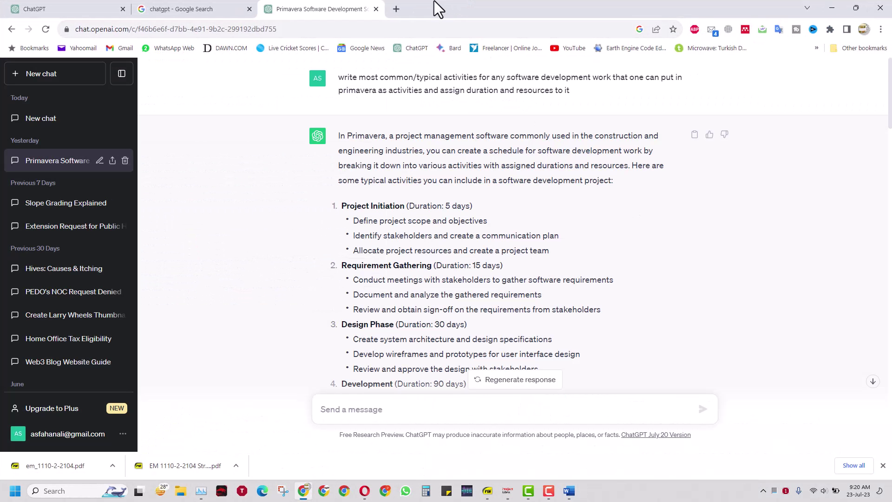
left_click_drag(434, 1, 891, 120)
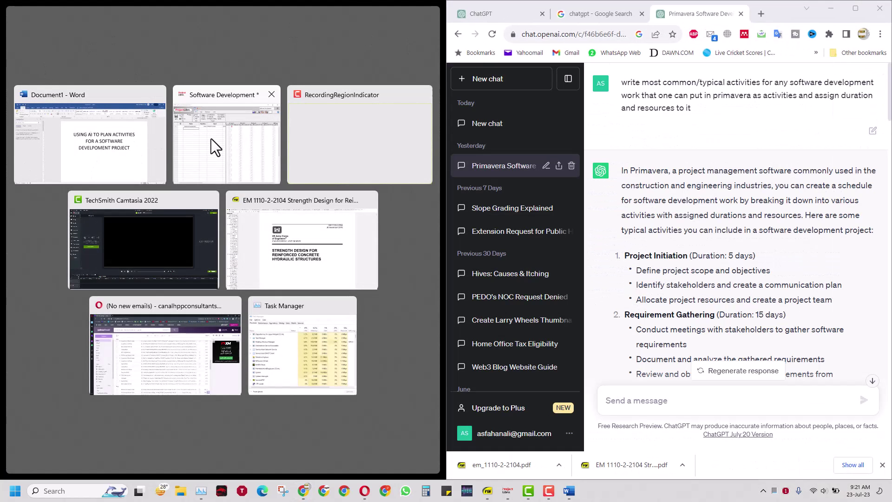
Step: Place the schedule on the left half and copy 'Project Initiation' from ChatGPT as task 2
left_click(246, 132)
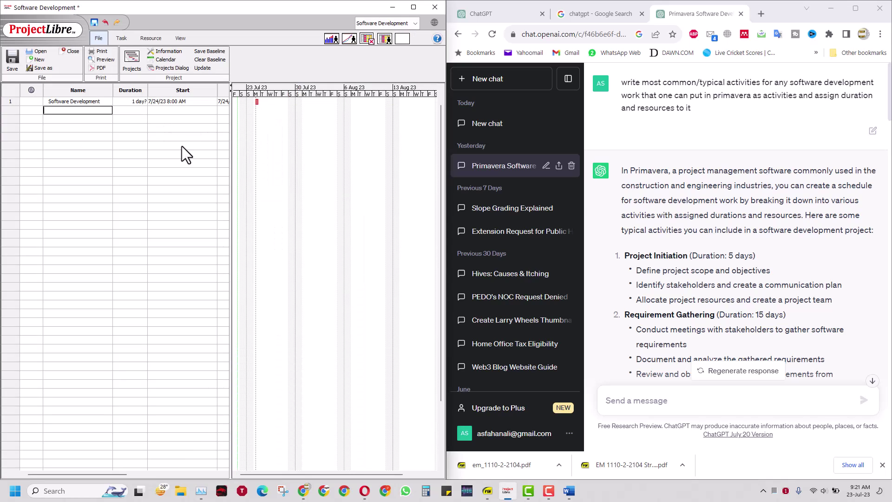
left_click(697, 126)
left_click_drag(624, 256, 688, 256)
right_click(697, 263)
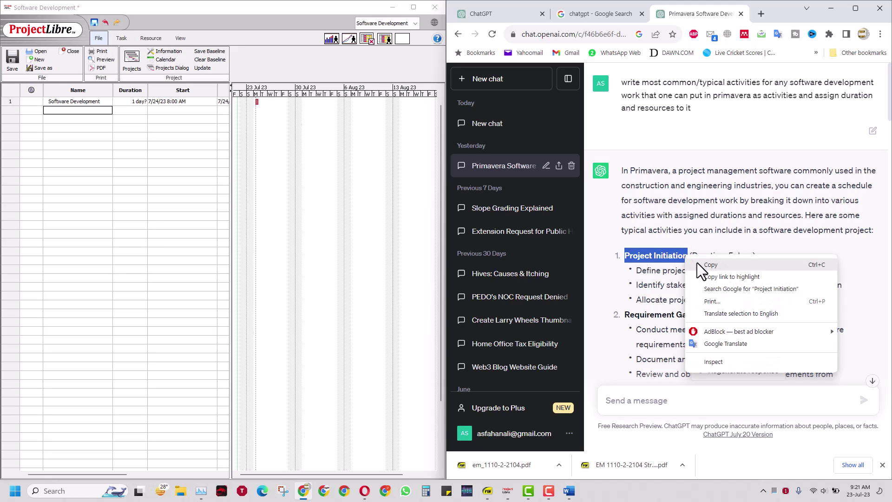
left_click(697, 264)
left_click(102, 112)
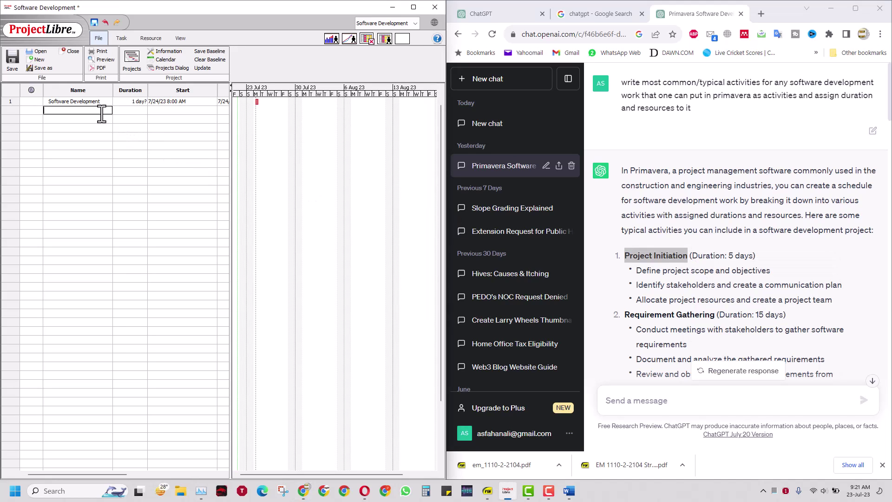
key("ctrl+v")
key("Return")
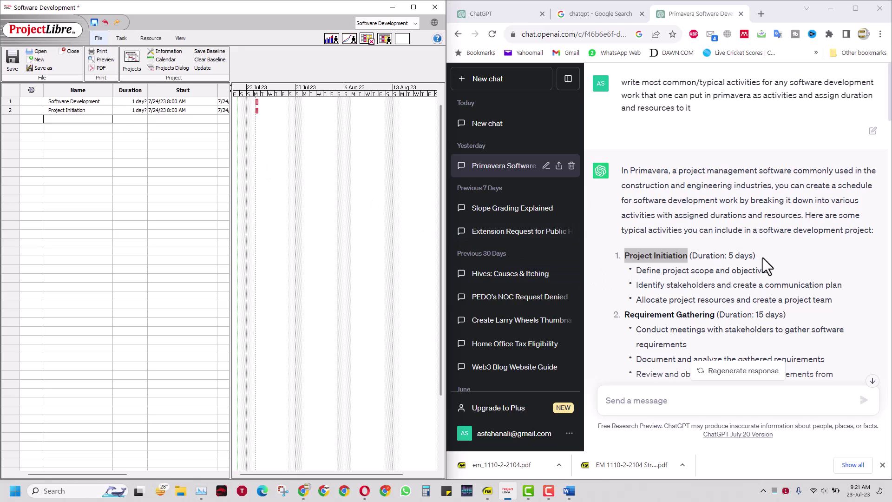
Step: Copy 'Define project scope and objectives' from ChatGPT as task 3
left_click_drag(637, 284, 678, 282)
left_click_drag(770, 271, 636, 271)
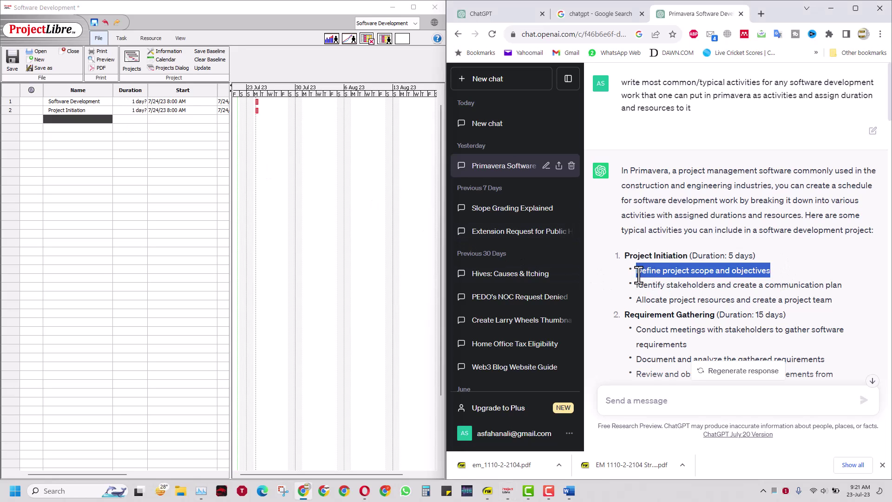
right_click(638, 278)
left_click(641, 283)
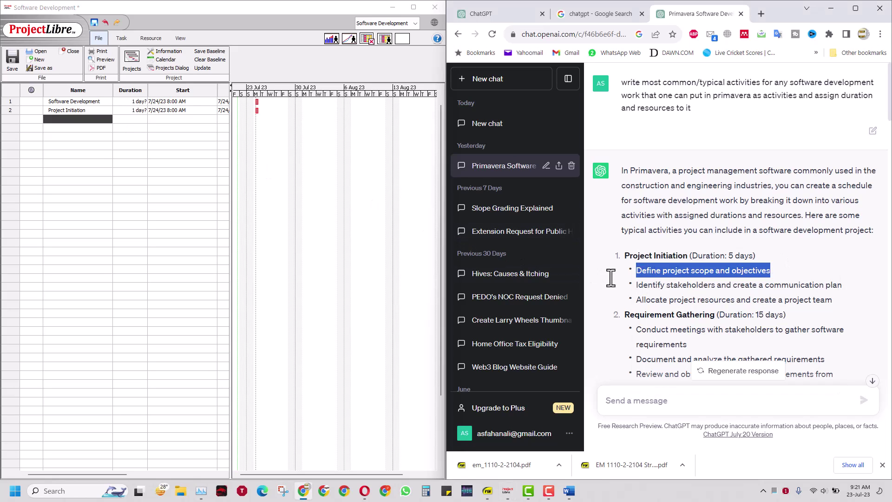
left_click(77, 119)
key("ctrl+v")
key("Return")
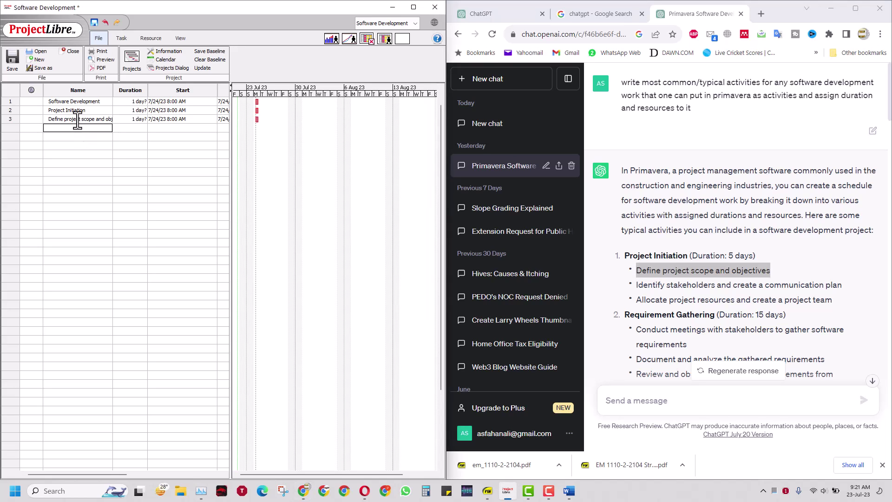
Step: Copy the 'Identify stakeholders' bullet from ChatGPT as task 4
left_click_drag(842, 285, 636, 287)
right_click(636, 288)
left_click(651, 298)
left_click(67, 101)
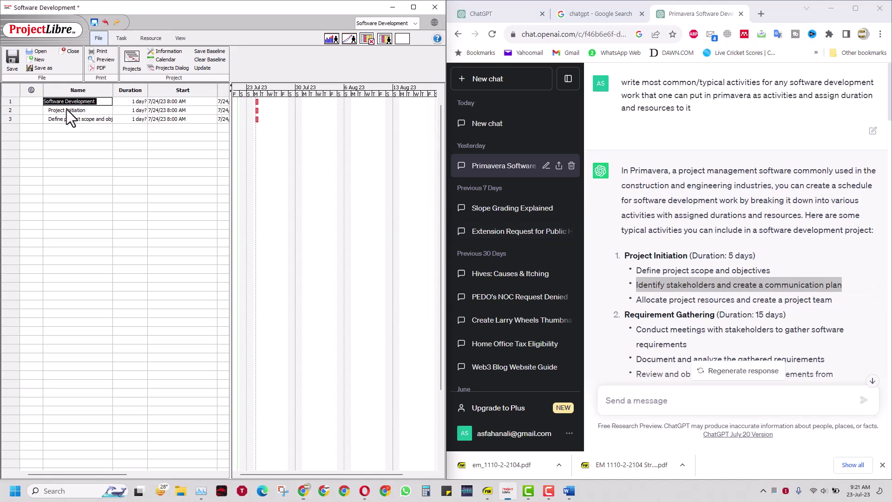
left_click(62, 128)
key("ctrl+v")
key("Return")
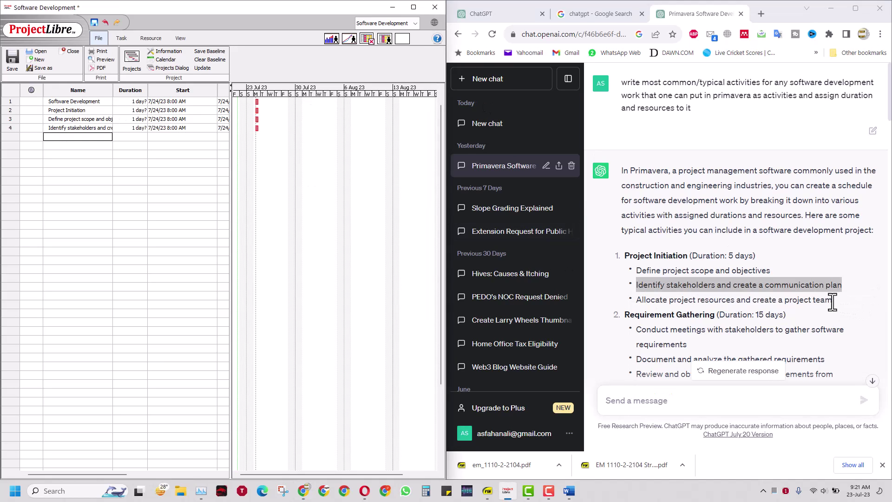
Step: Copy 'Allocate project resources and create a project team' as task 5
left_click_drag(860, 302, 637, 302)
right_click(636, 302)
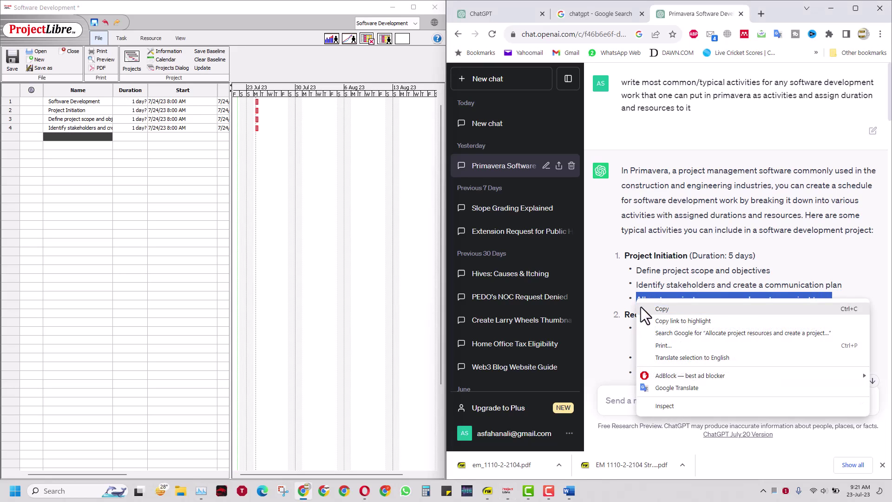
left_click(646, 308)
left_click(77, 138)
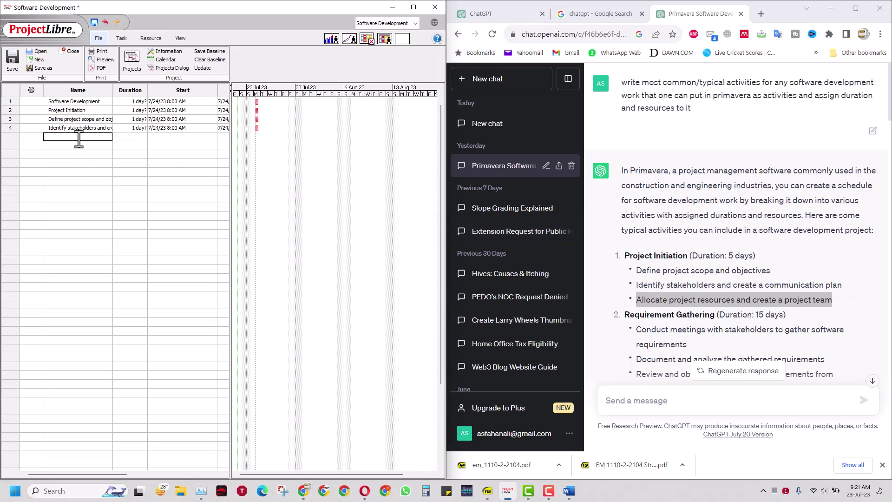
key("ctrl+v")
key("Return")
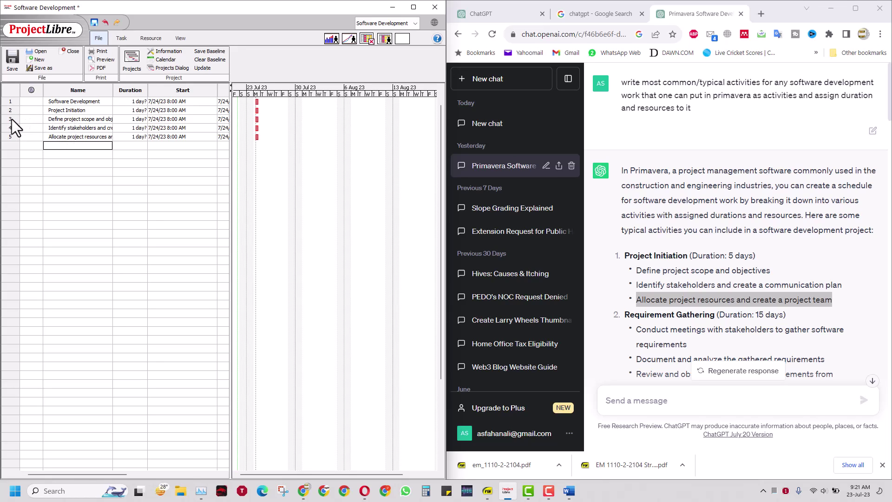
Step: Indent tasks 3–5 under Project Initiation and link them finish-to-start
left_click_drag(12, 119, 13, 135)
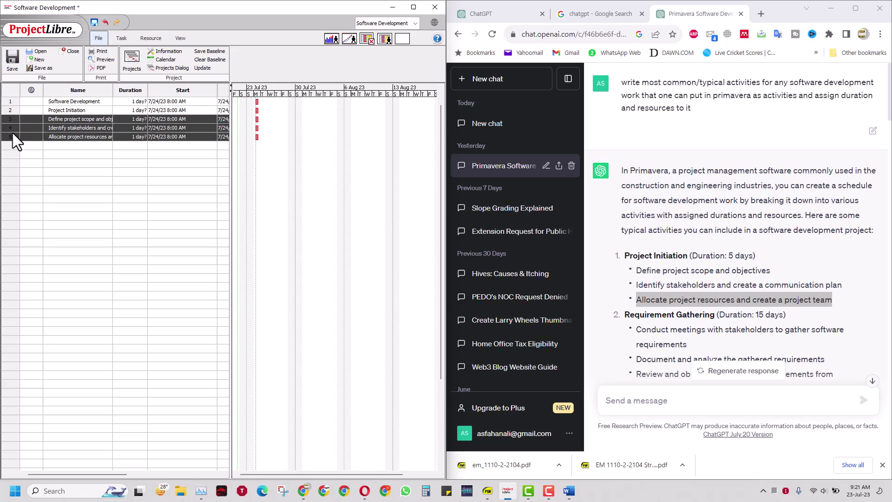
left_click(124, 40)
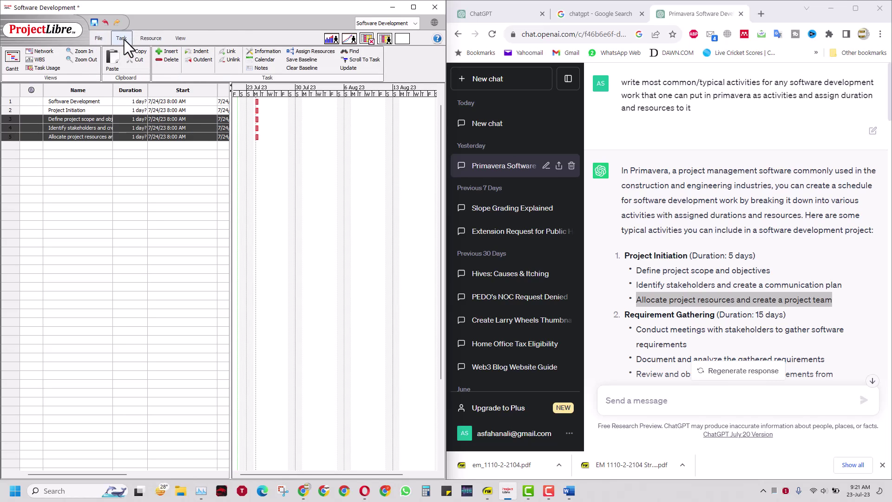
left_click(199, 52)
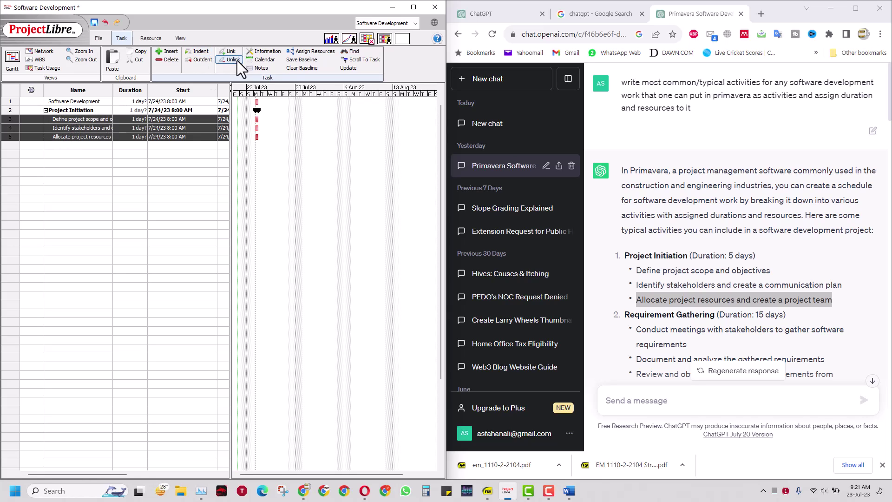
left_click(228, 52)
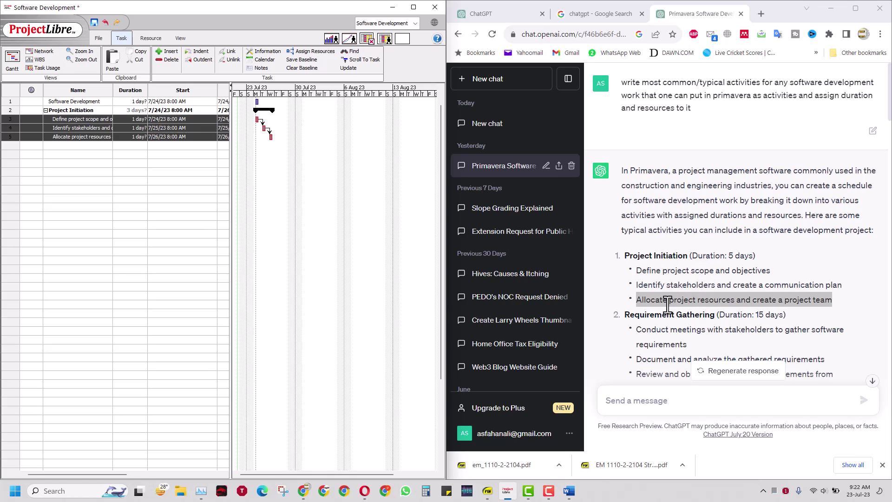
Step: Give tasks 3, 4 and 5 durations of 1, 2 and 2 days
double_click(126, 119)
type("1")
key("Return")
type("2")
key("Return")
type("2")
key("Return")
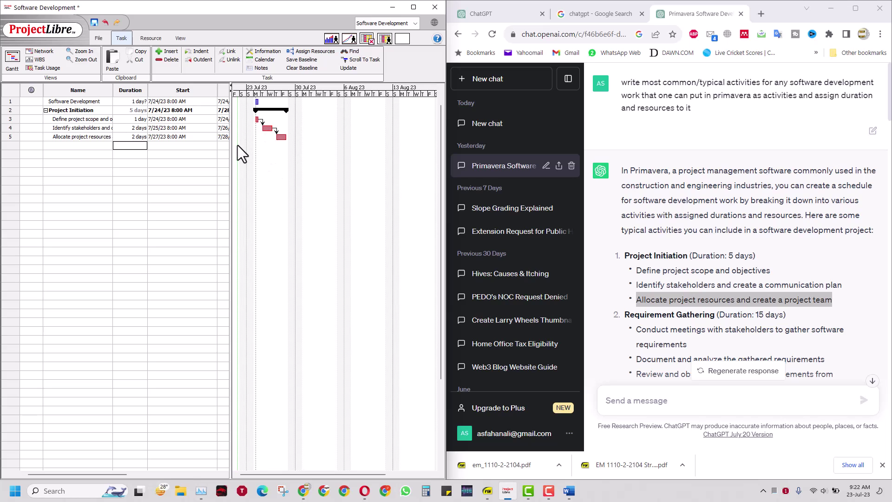
Step: Scroll the ChatGPT answer down to Post-Deployment Support, Project Review and Closure, and the durations note
left_click(667, 260)
scroll(667, 261, "down", 3)
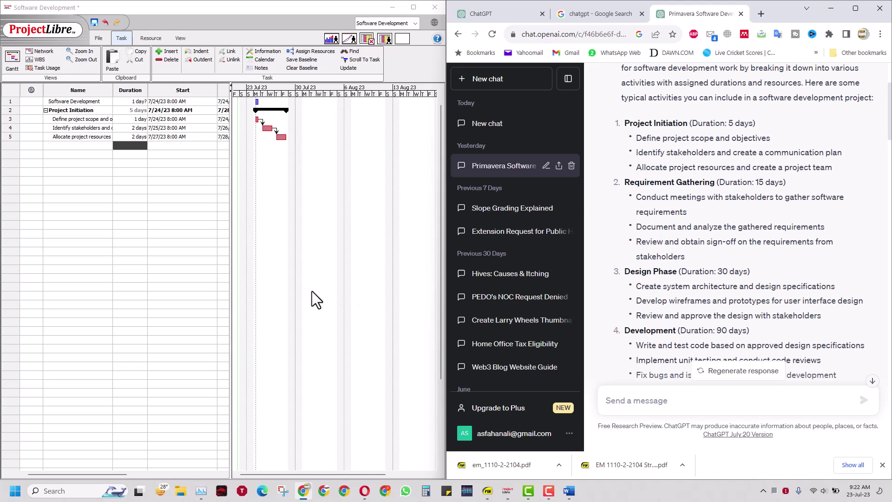
scroll(668, 261, "down", 10)
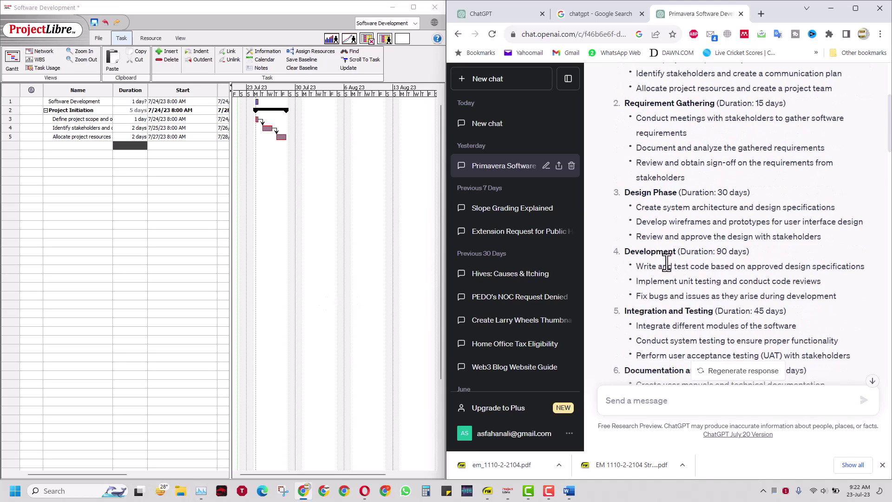
scroll(667, 261, "down", 2)
scroll(669, 260, "up", 1)
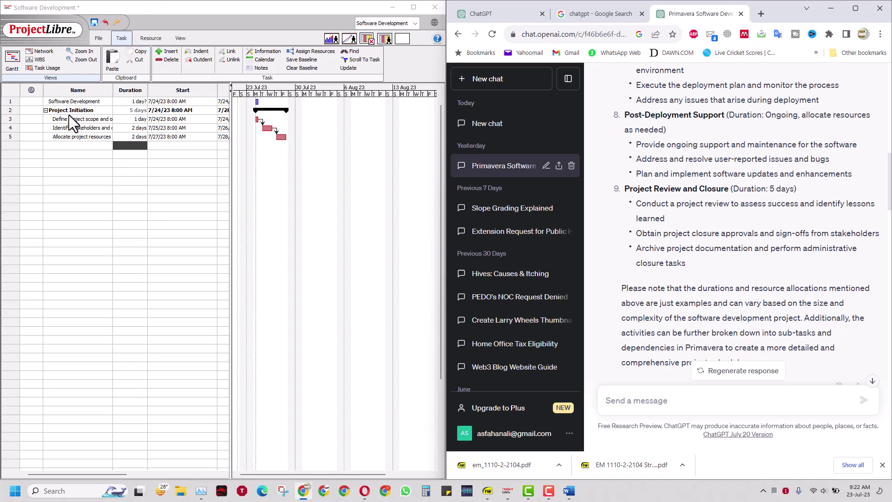
left_click(98, 37)
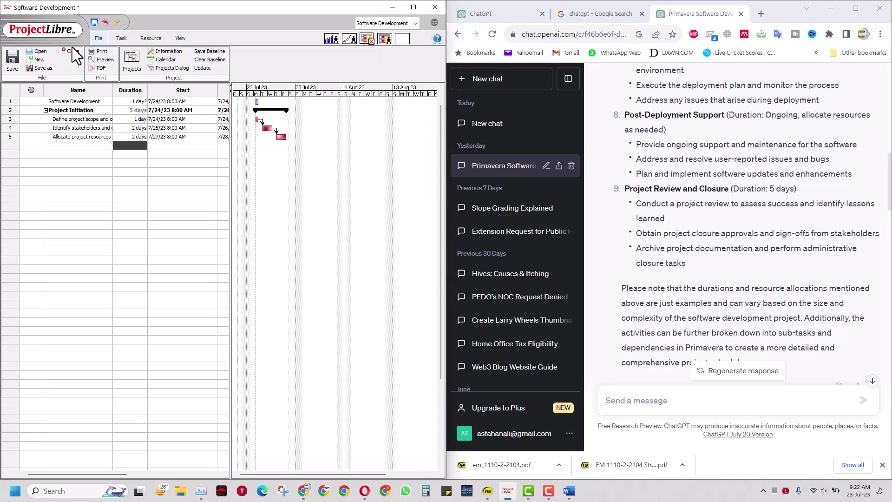
Step: Open Software_Development_Cycle_01.pod and widen the task table to show Start and Finish dates
left_click(40, 51)
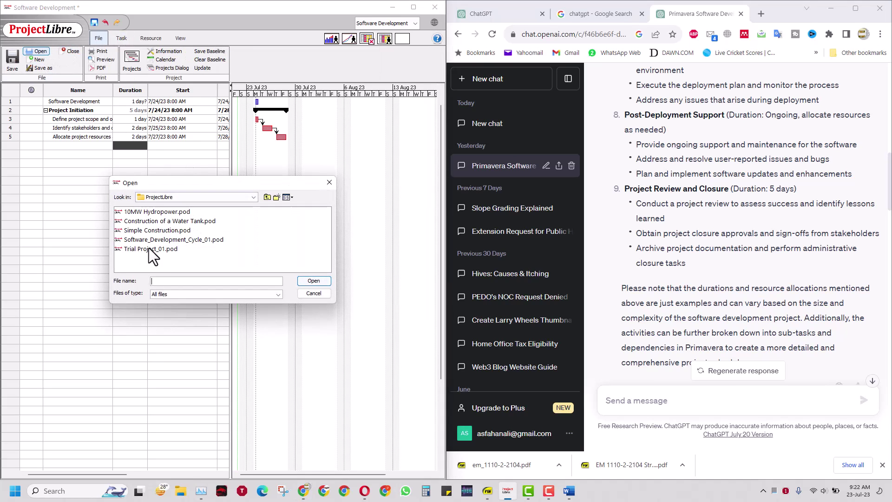
left_click(147, 240)
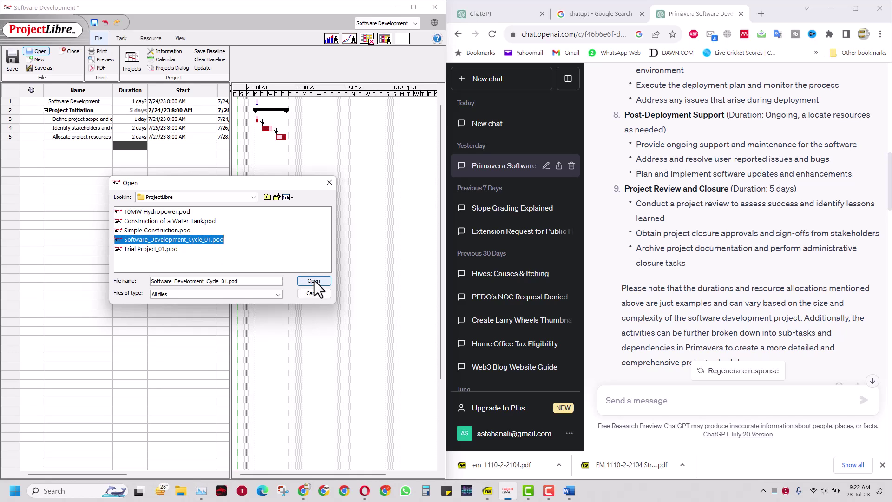
left_click(314, 281)
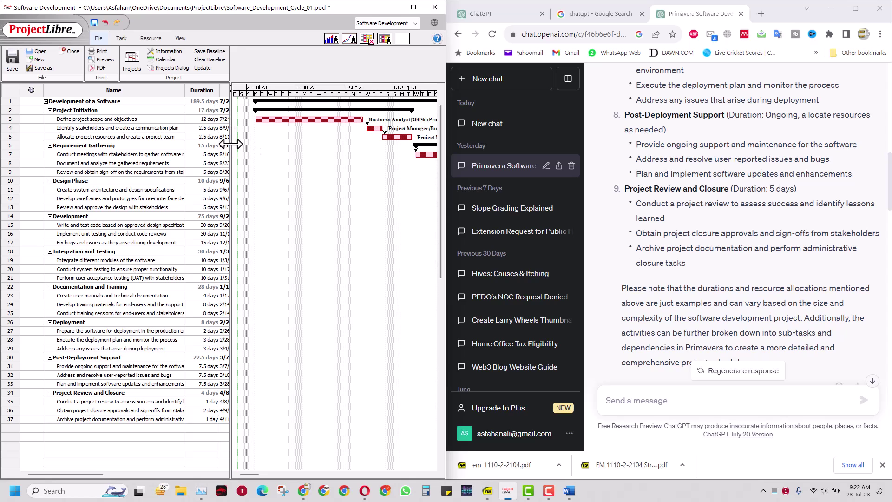
left_click_drag(250, 144, 312, 149)
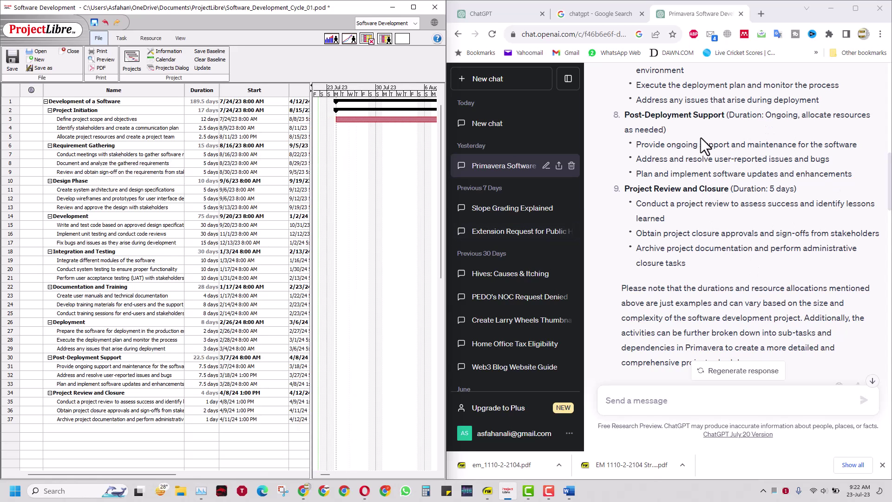
scroll(701, 139, "up", 6)
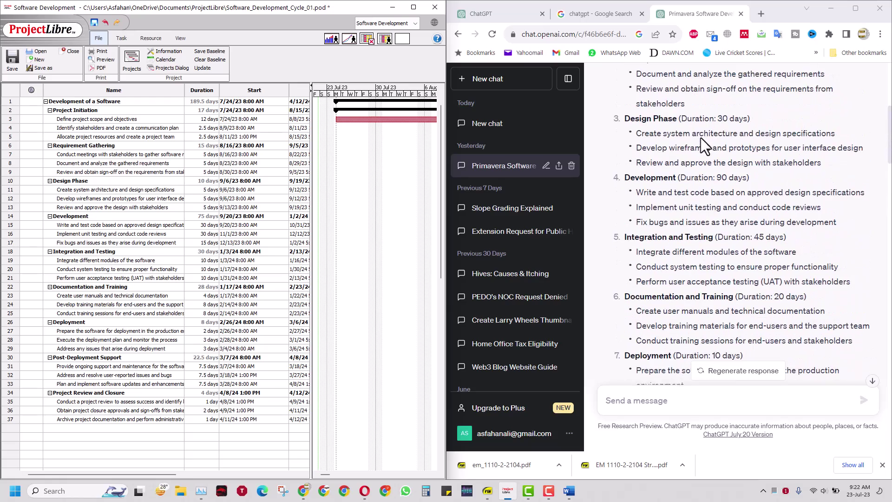
Step: Review the ChatGPT reply in the browser, then bring the ProjectLibre schedule up full-screen
left_click(847, 7)
scroll(368, 184, "up", 3)
scroll(368, 184, "up", 3)
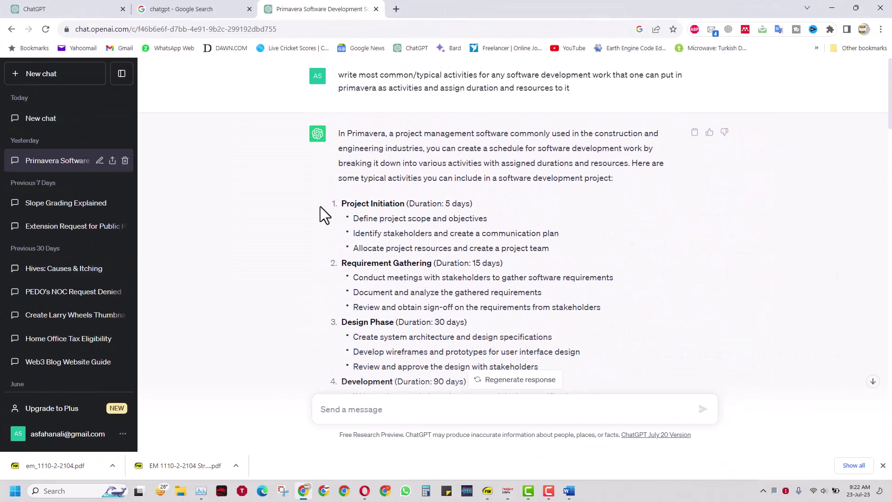
scroll(358, 285, "down", 4)
left_click(832, 1)
left_click(414, 8)
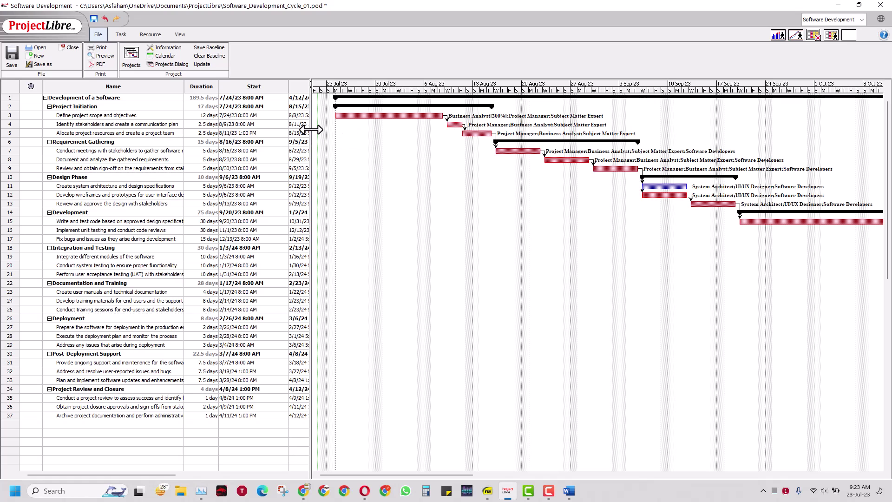
Step: Reveal the Finish and Predecessors columns, check row 7's predecessor, then show the resource sheet
left_click_drag(312, 130, 412, 136)
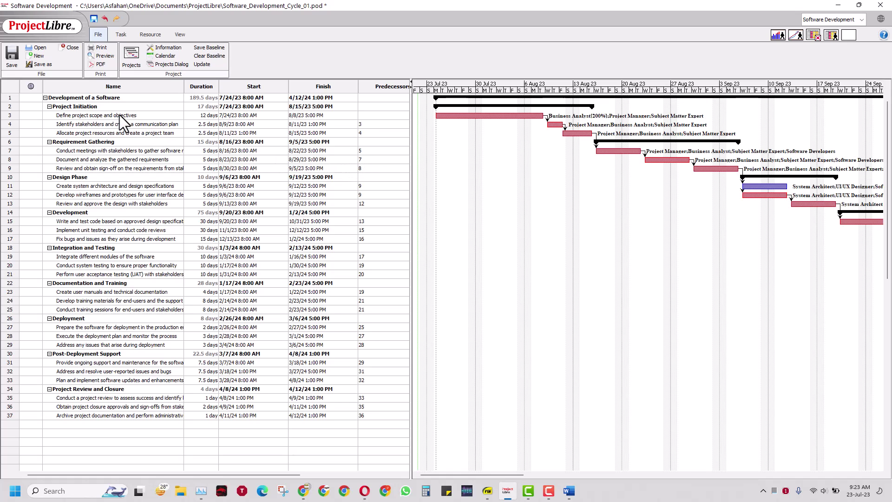
left_click(369, 152)
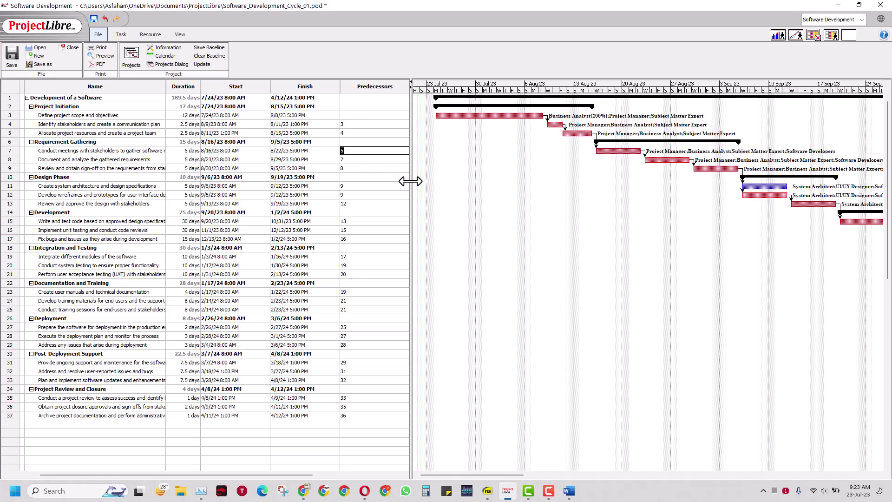
left_click_drag(408, 182, 386, 181)
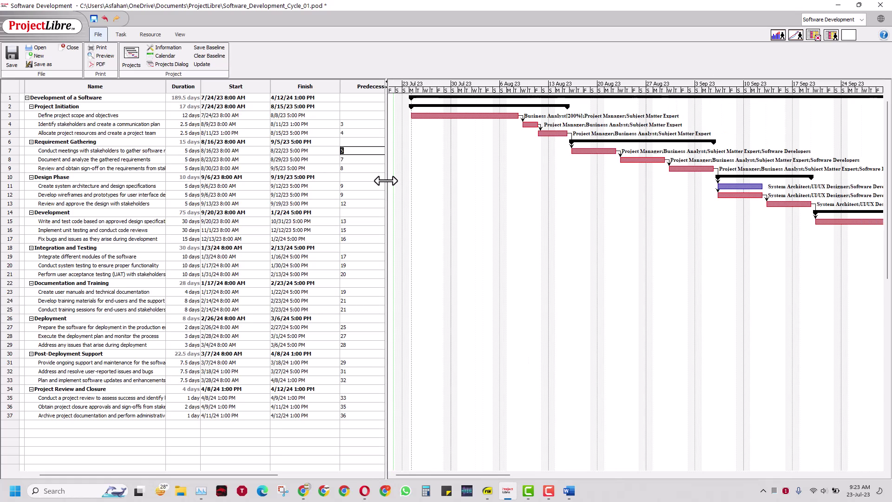
left_click(156, 35)
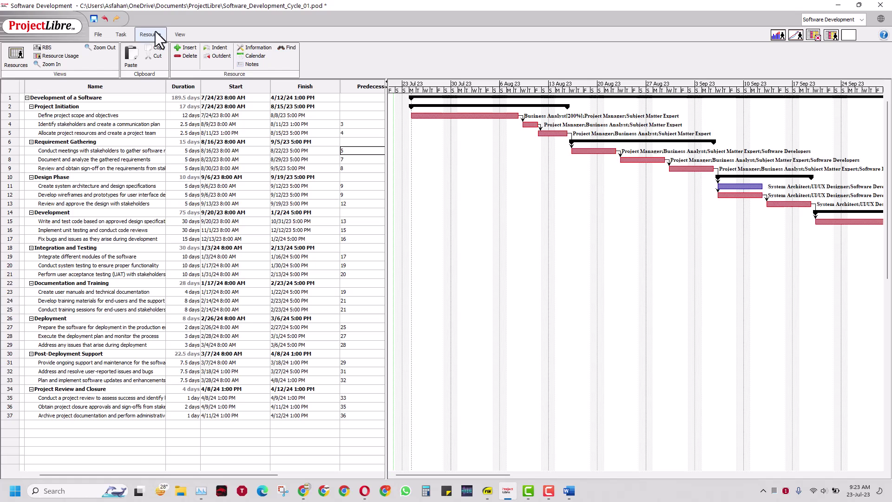
left_click(18, 54)
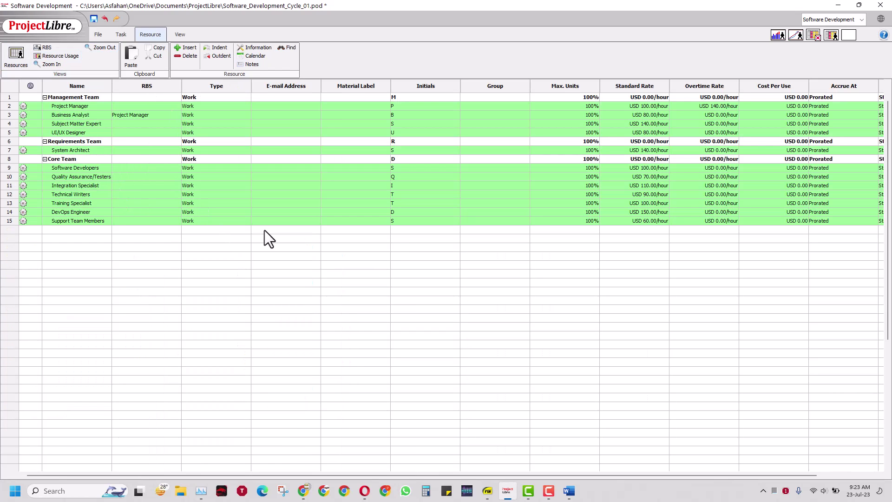
Step: Read through ChatGPT's per-phase resources and hours per day, down to Project Review and Closure
left_click(304, 490)
scroll(461, 256, "down", 3)
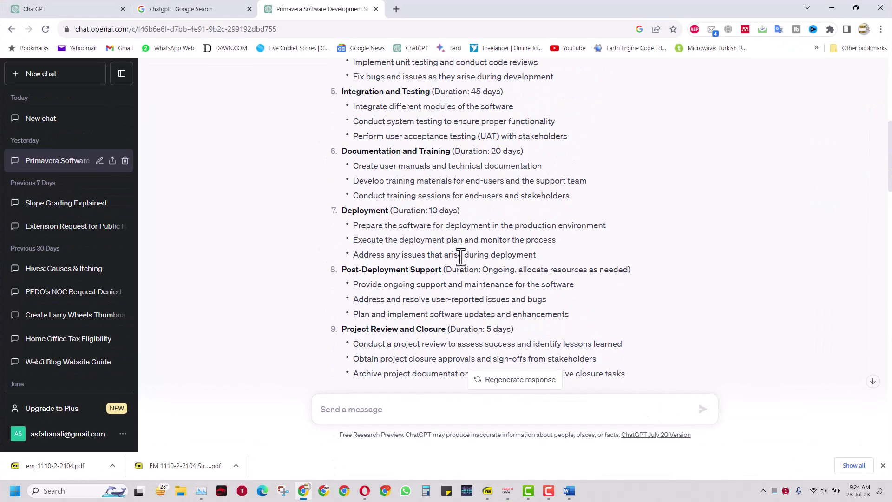
scroll(460, 255, "down", 9)
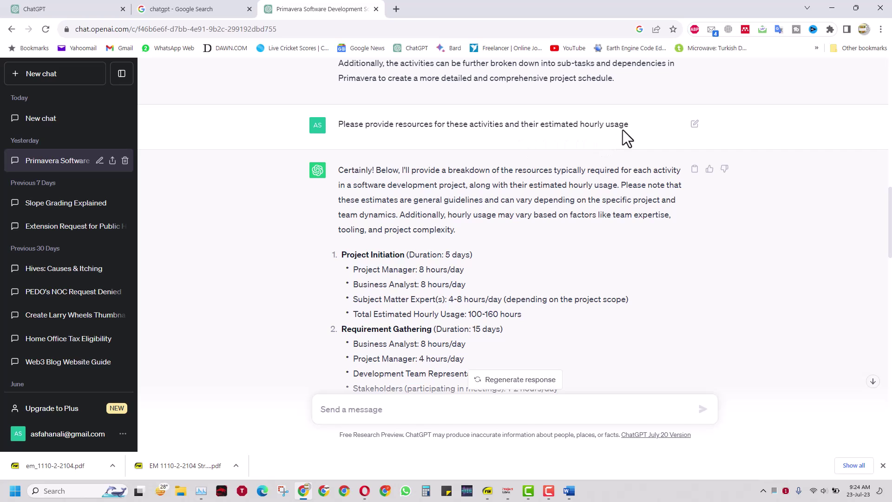
scroll(507, 216, "down", 2)
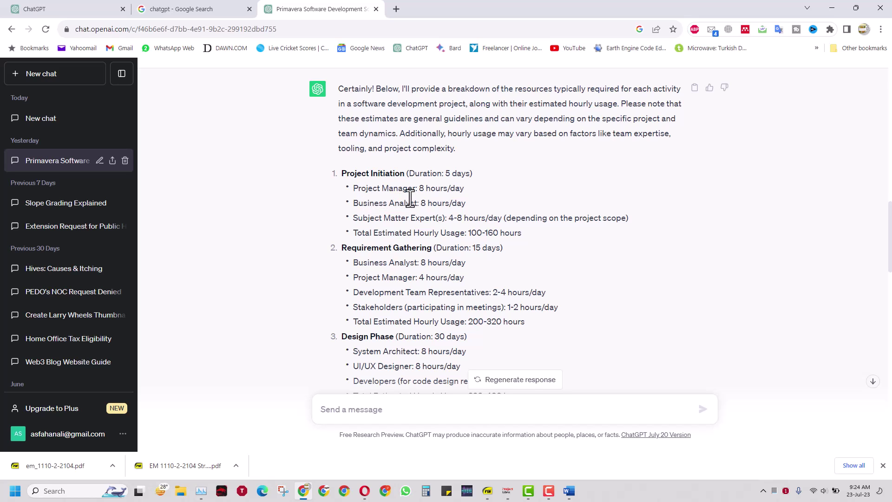
scroll(409, 198, "down", 1)
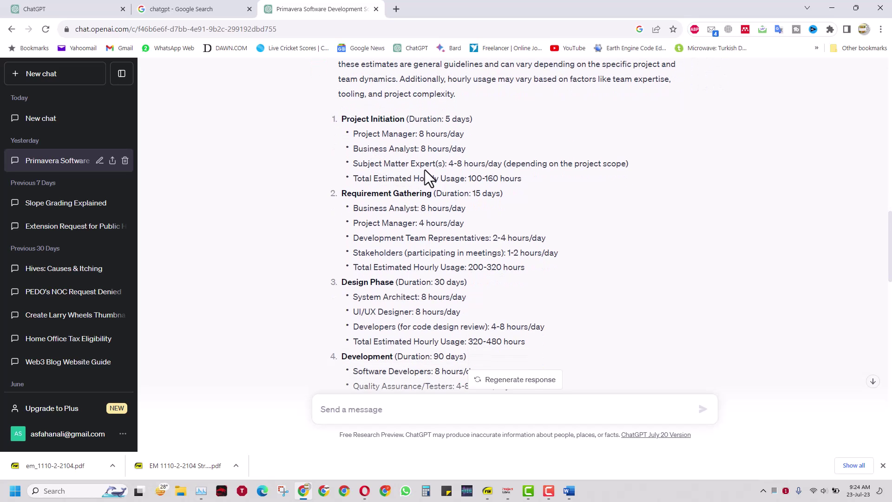
scroll(424, 170, "down", 1)
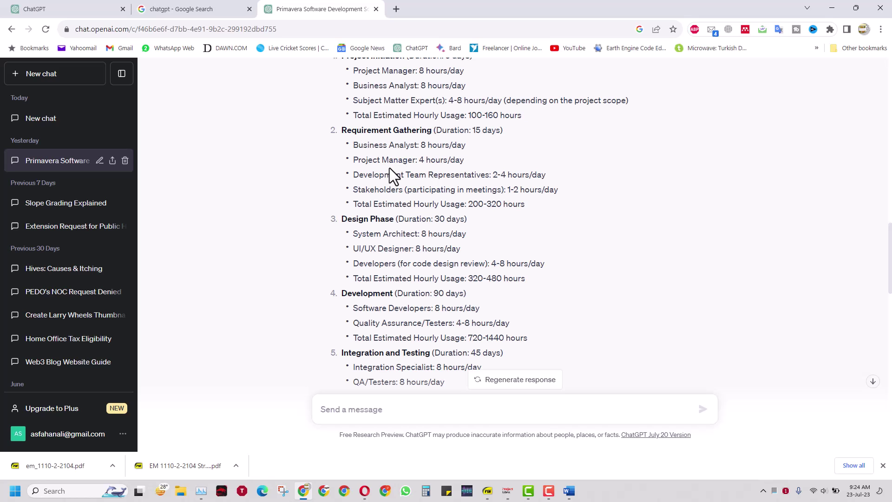
scroll(379, 247, "down", 2)
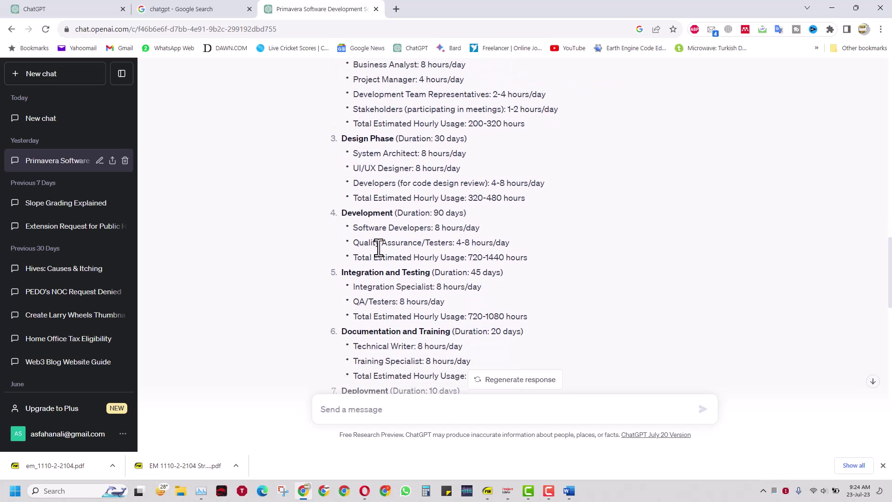
scroll(379, 248, "down", 1)
scroll(379, 248, "down", 2)
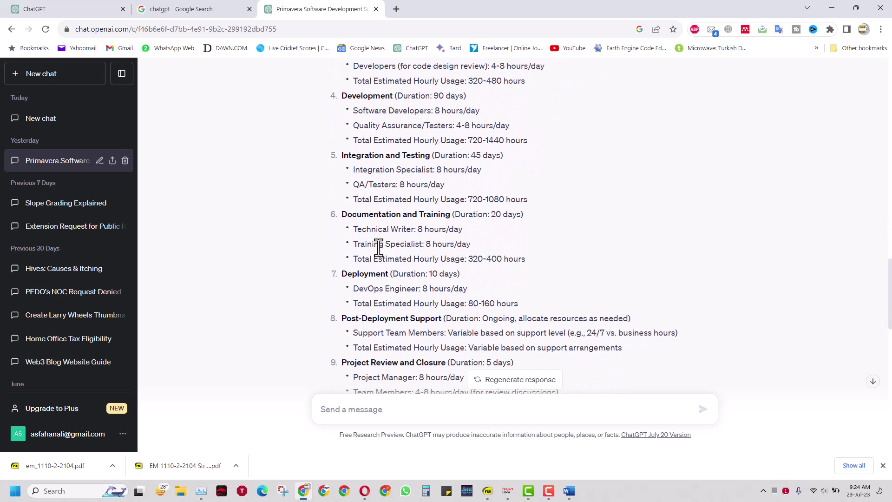
scroll(379, 248, "down", 2)
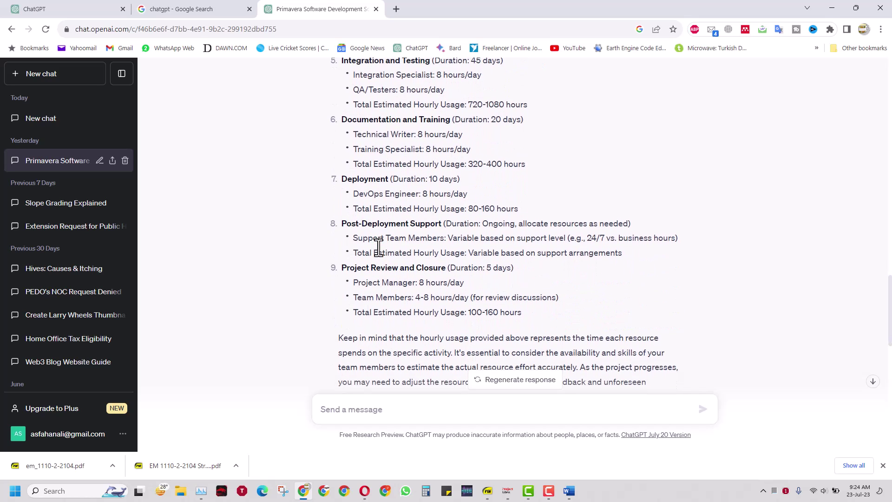
Step: Return to ProjectLibre and swap the resource sheet for the task Gantt chart
left_click(304, 492)
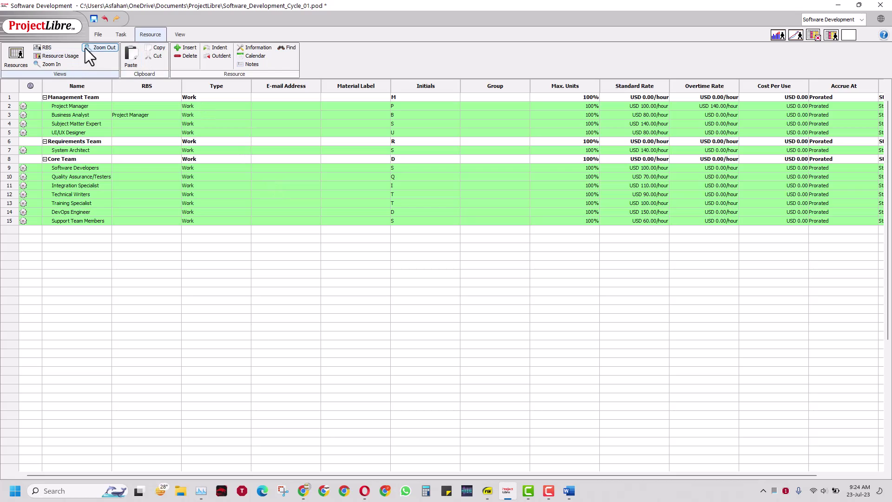
left_click(114, 36)
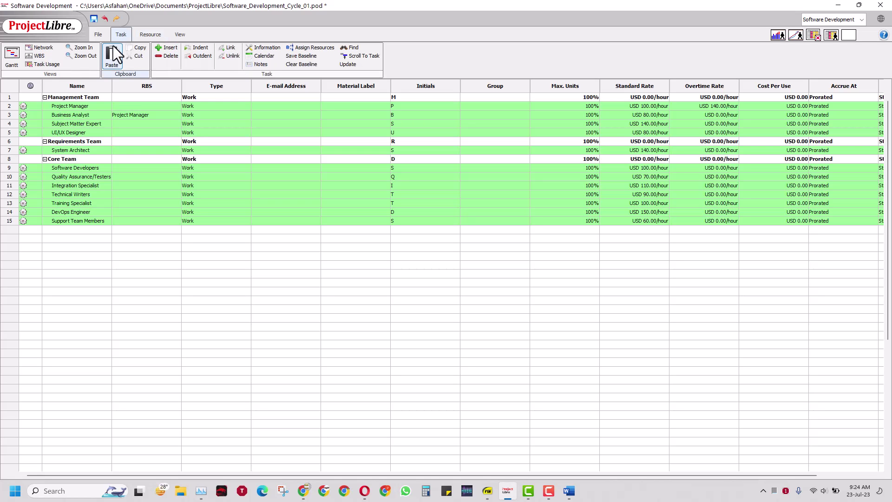
left_click(13, 56)
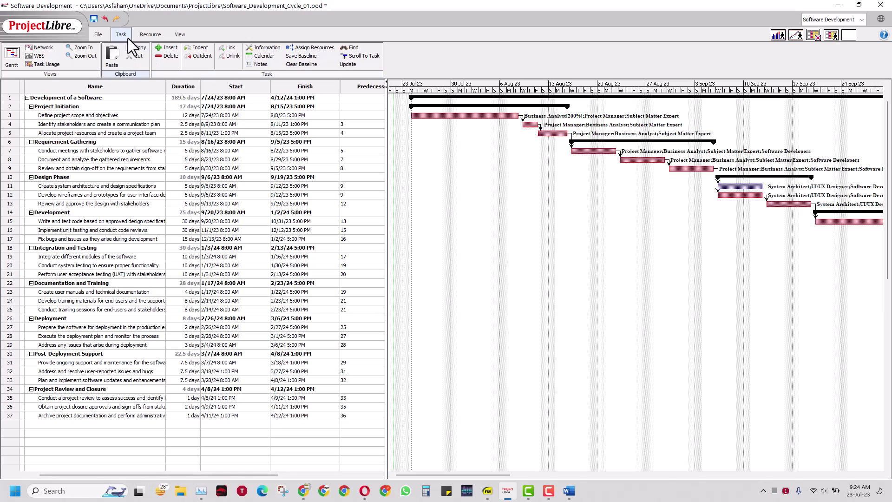
Step: Open the projects list and check the Software Development project's name, start date and USD 263711.94 cost
left_click(99, 36)
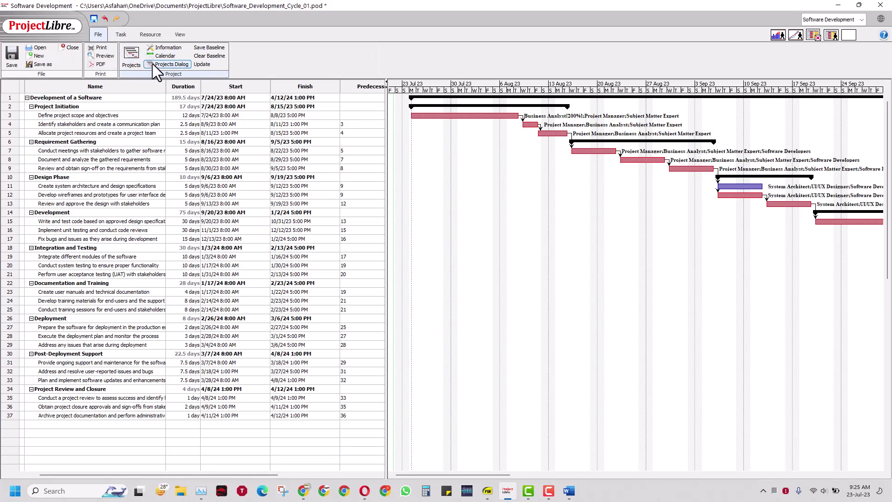
left_click(132, 58)
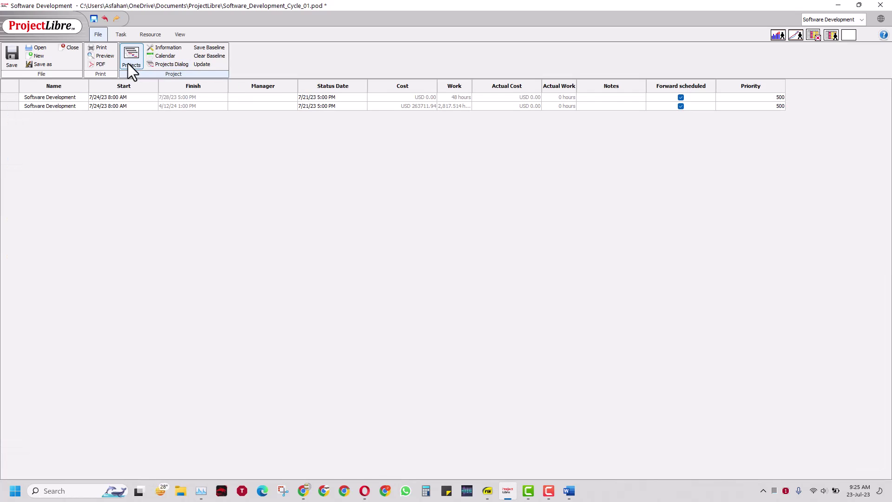
left_click(54, 109)
left_click(54, 110)
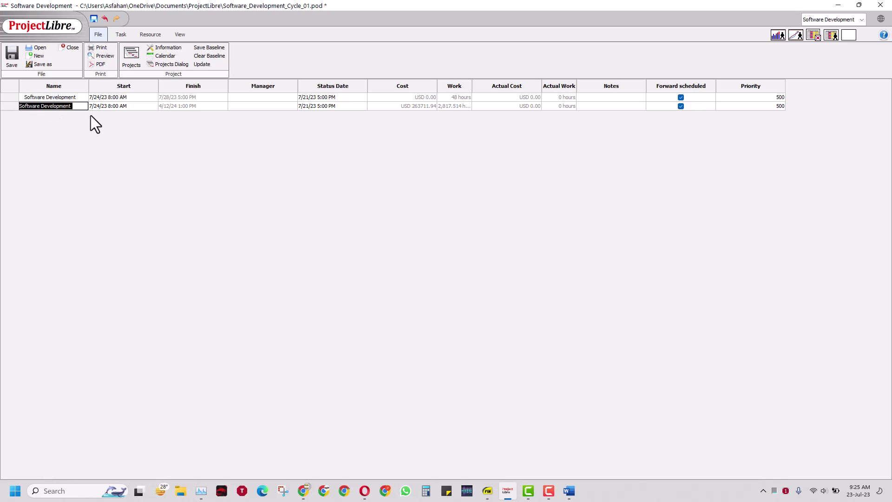
left_click(100, 106)
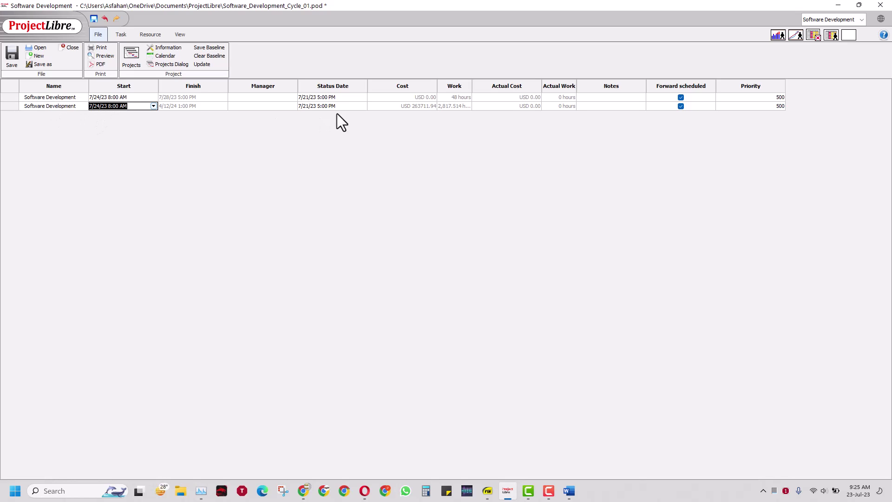
left_click(391, 106)
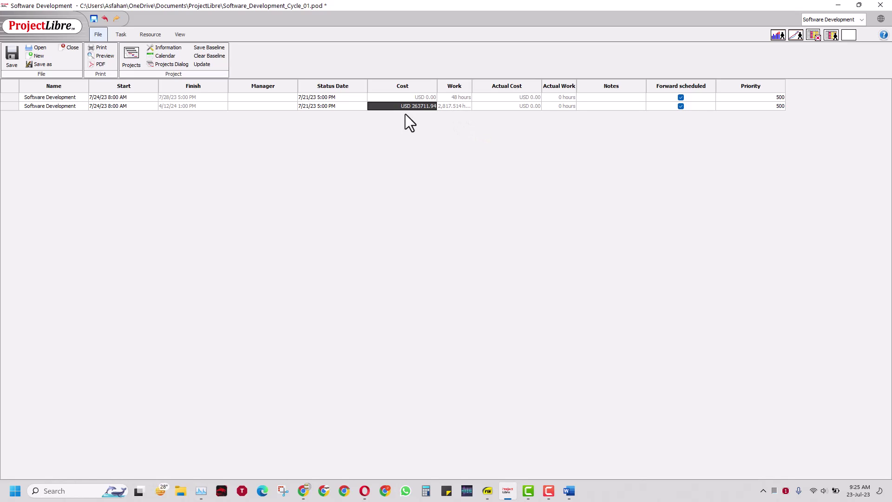
left_click(113, 37)
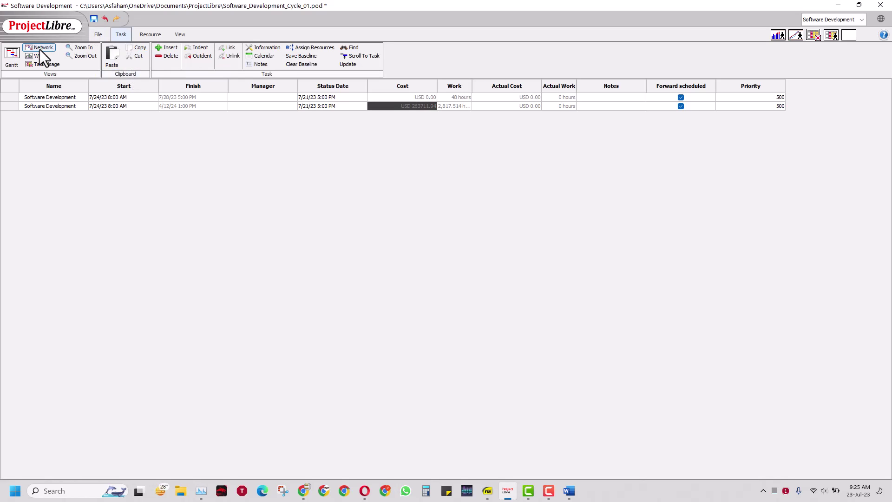
Step: Switch from the projects list back to the Gantt chart of the 37-task schedule
left_click(13, 55)
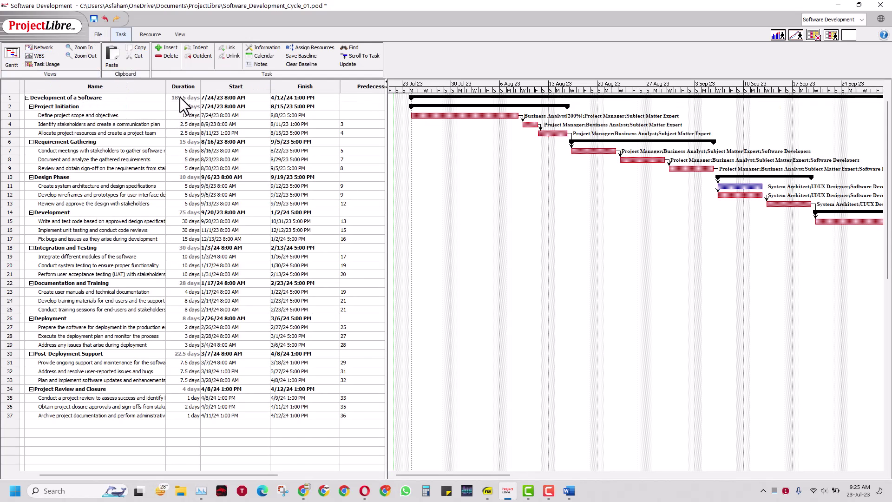